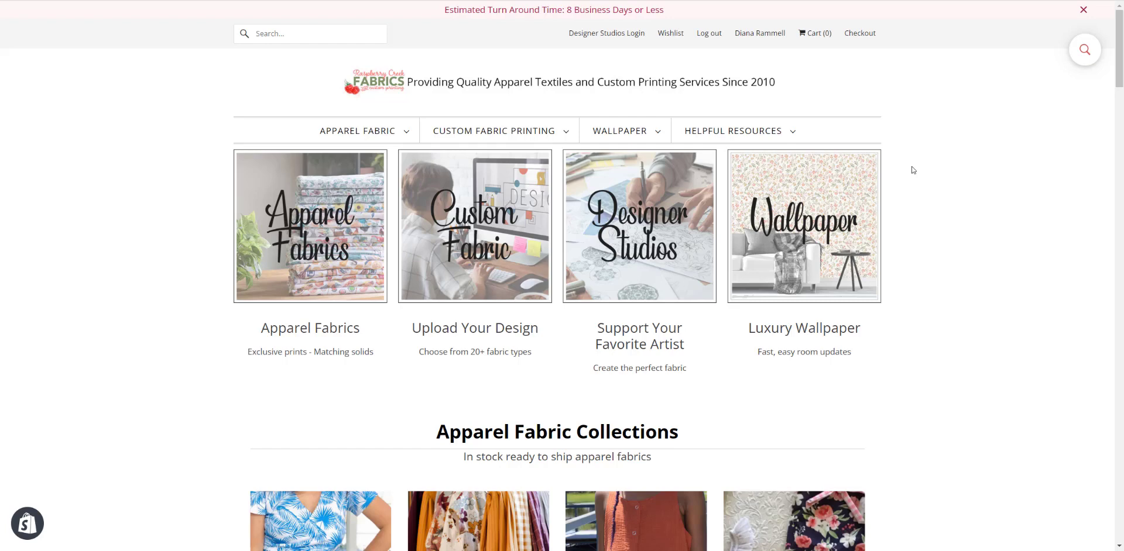
- Open the fabric shop's blog and the post "Create Your Own Custom T-Shirt Panels In Canva"
mouse_move(788, 130)
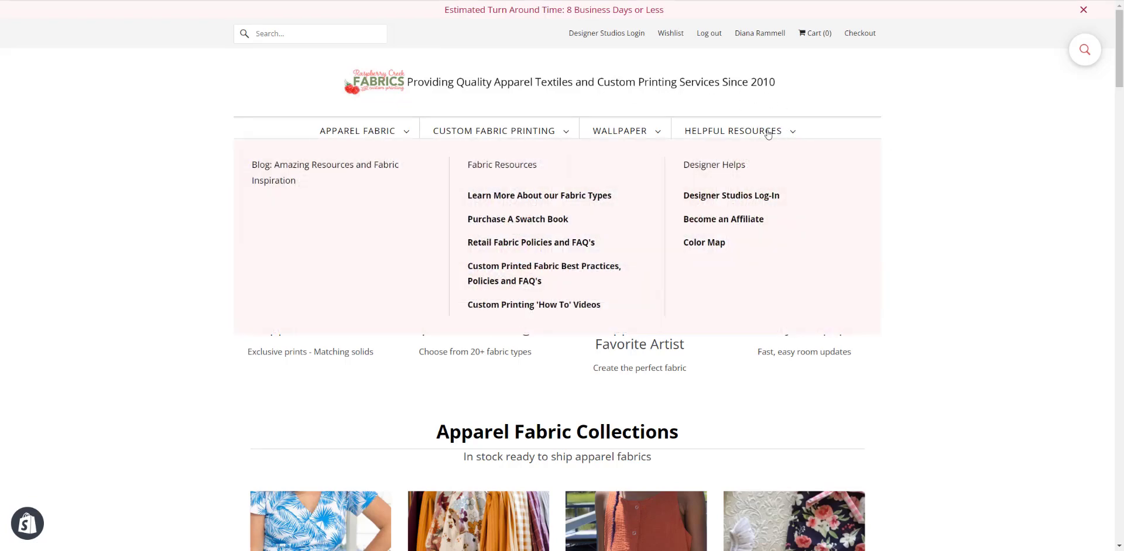
left_click(294, 171)
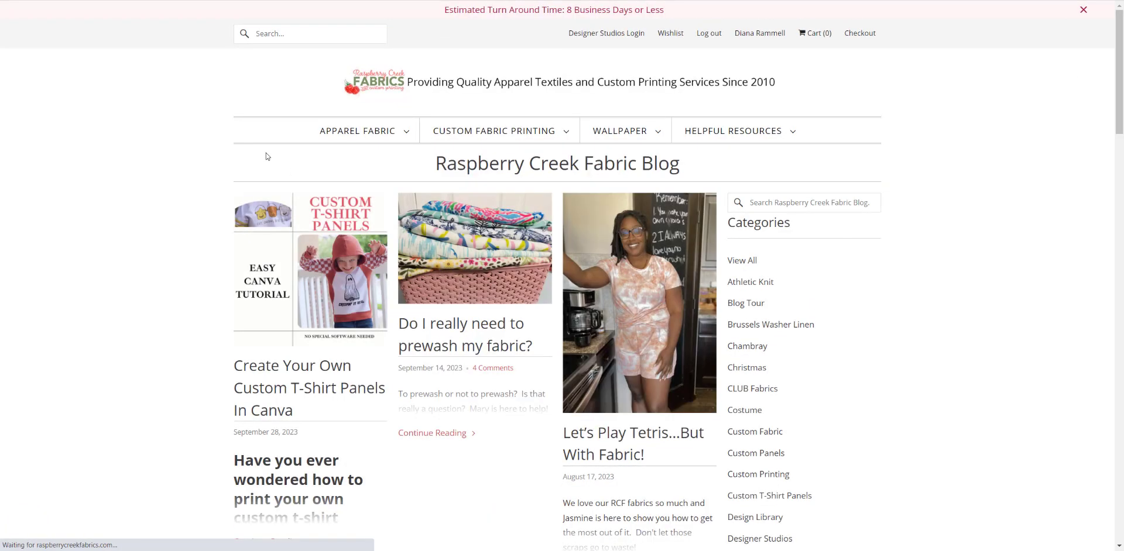
scroll(151, 211, "down", 2)
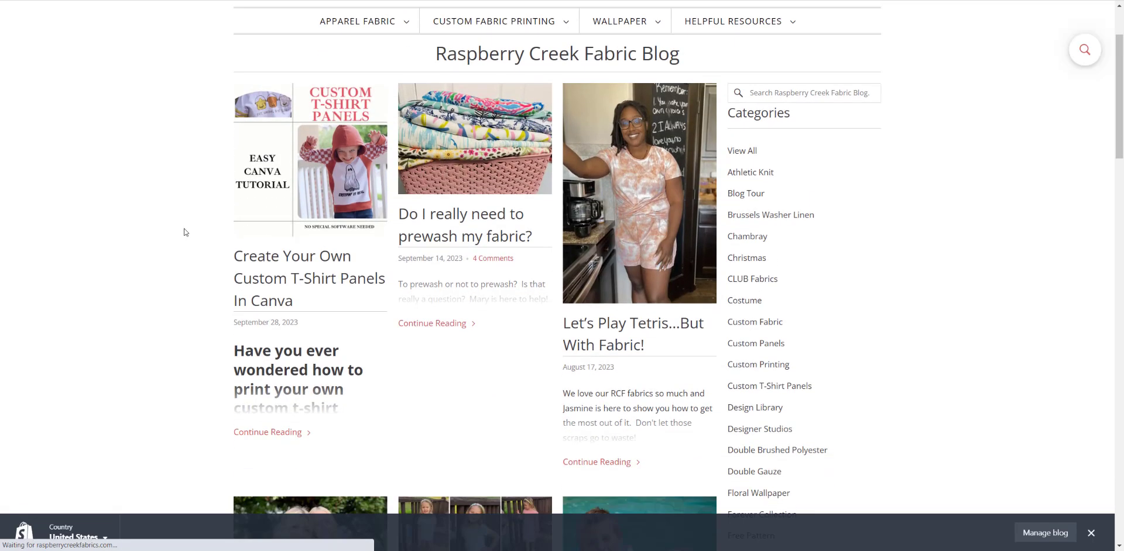
left_click(303, 284)
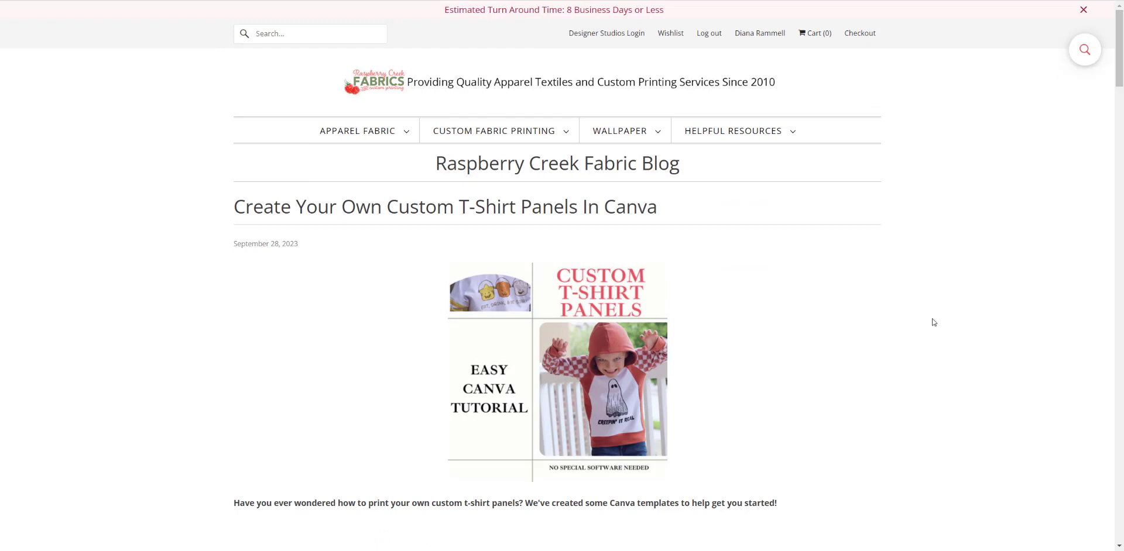
- Open the Child Panel Template linked in the blog post and start a design from it in Canva
scroll(933, 322, "down", 1)
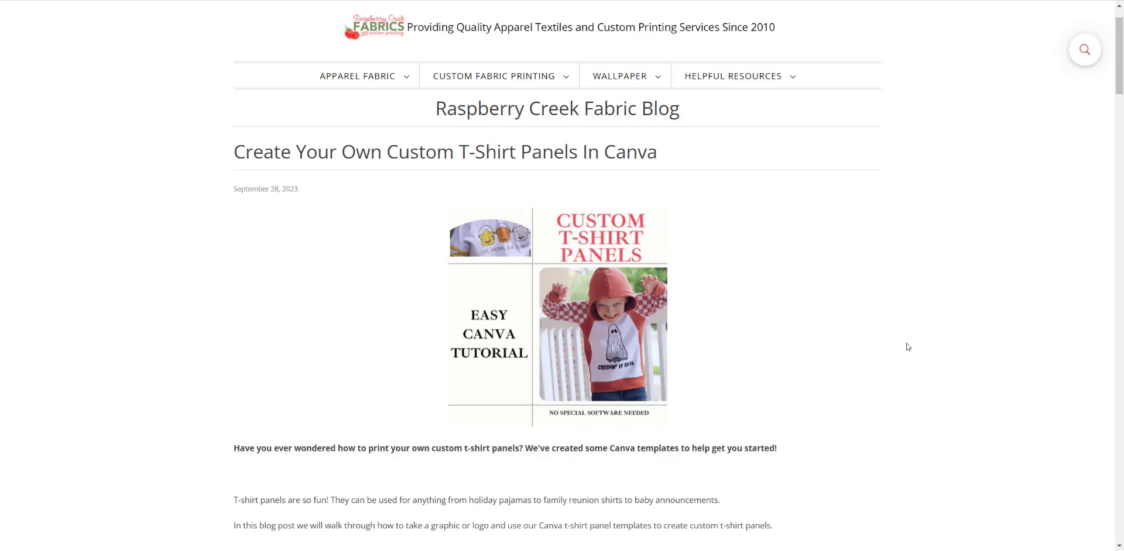
scroll(908, 347, "down", 1)
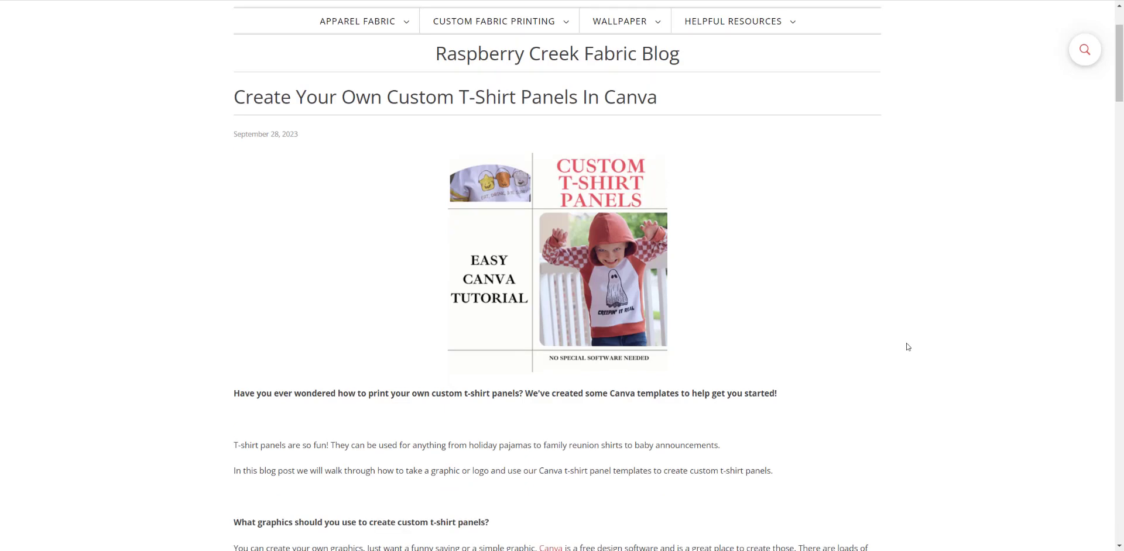
scroll(908, 347, "down", 3)
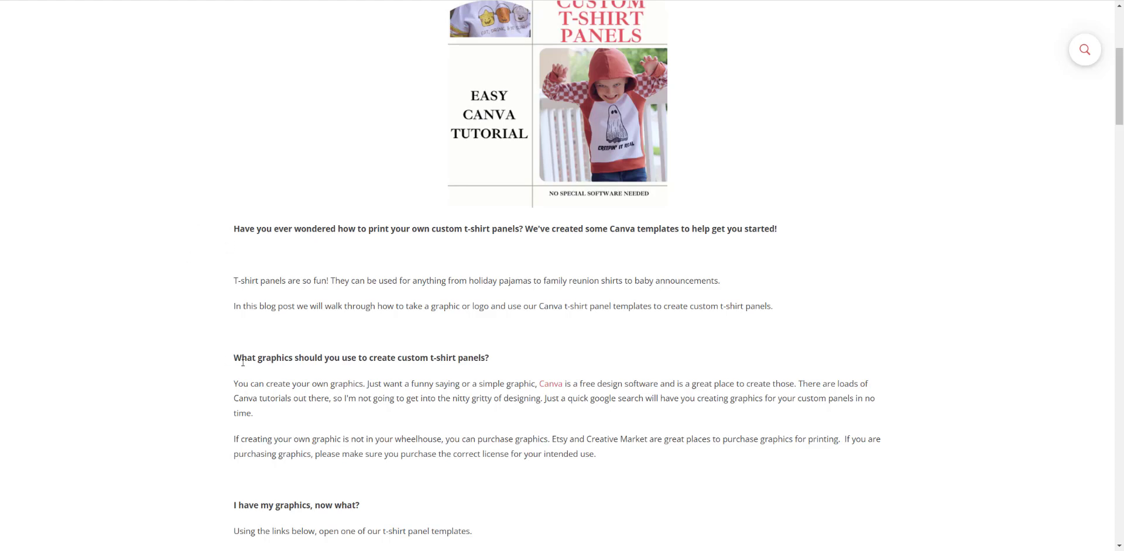
scroll(245, 367, "down", 3)
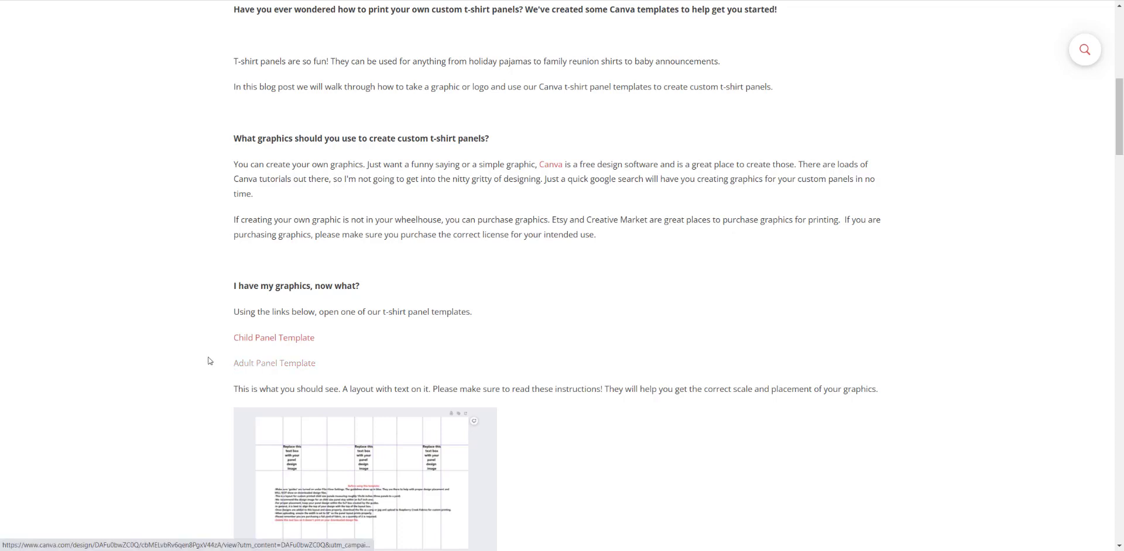
right_click(270, 342)
left_click(287, 347)
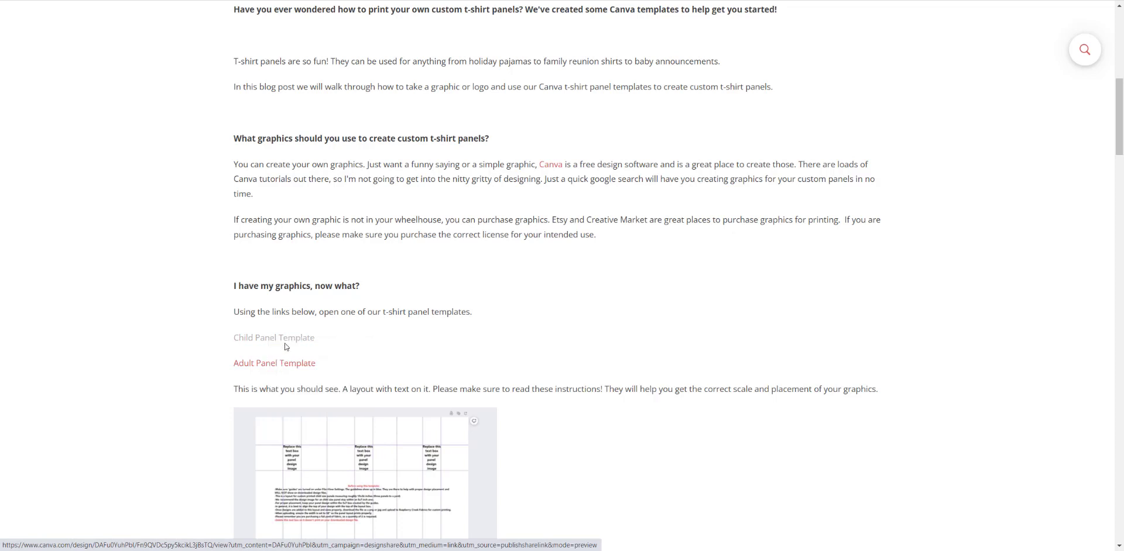
left_click(411, 0)
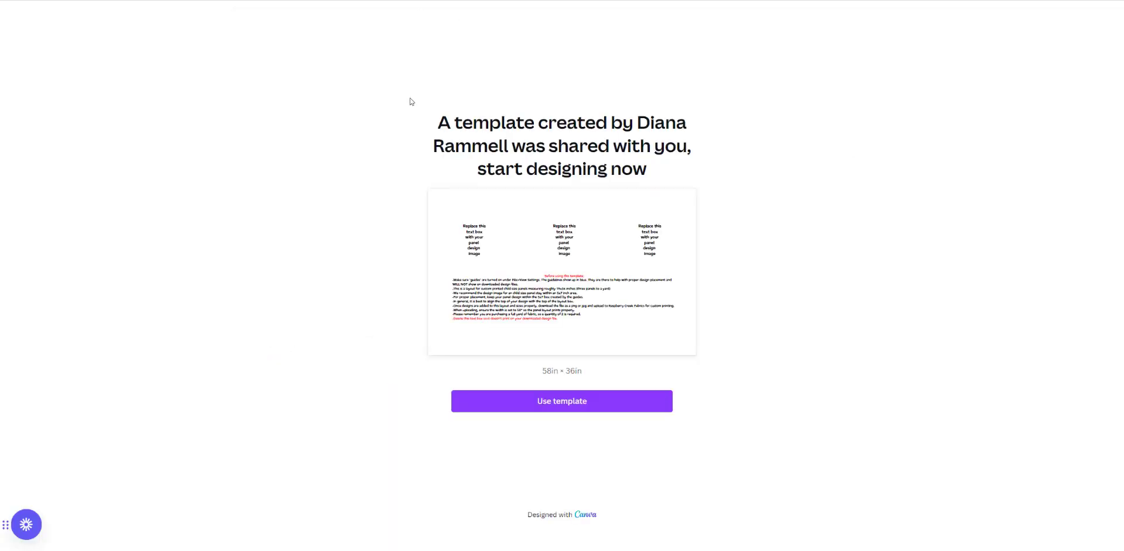
left_click(549, 409)
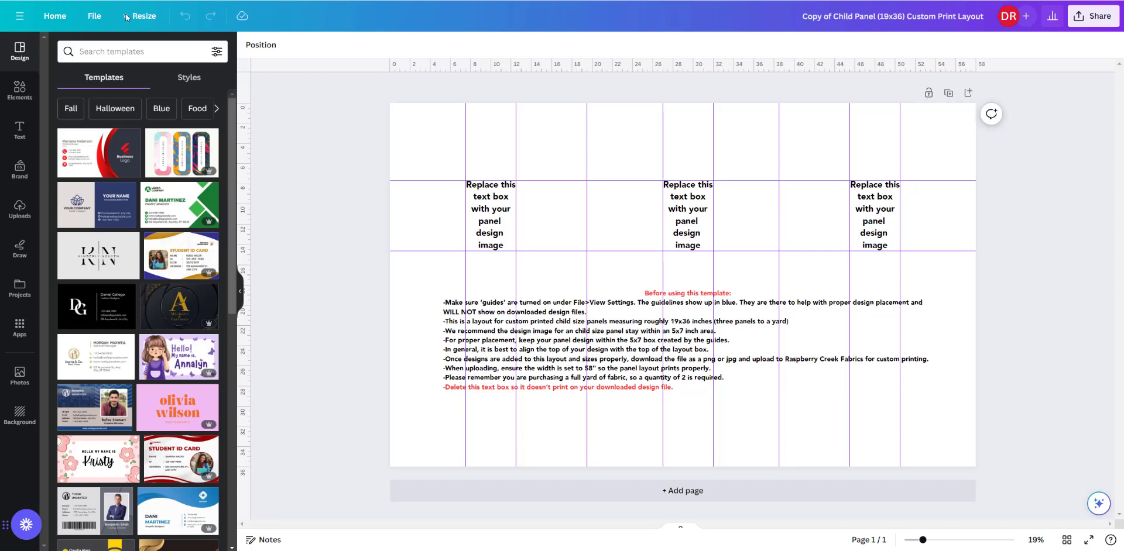
- Hide the rulers and guides and show them again
left_click(94, 17)
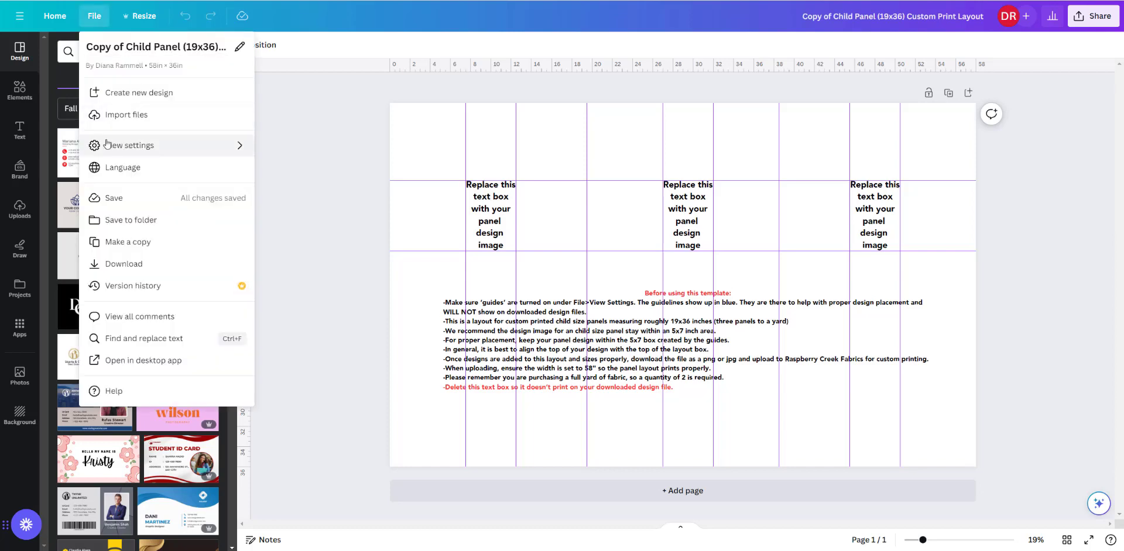
mouse_move(192, 148)
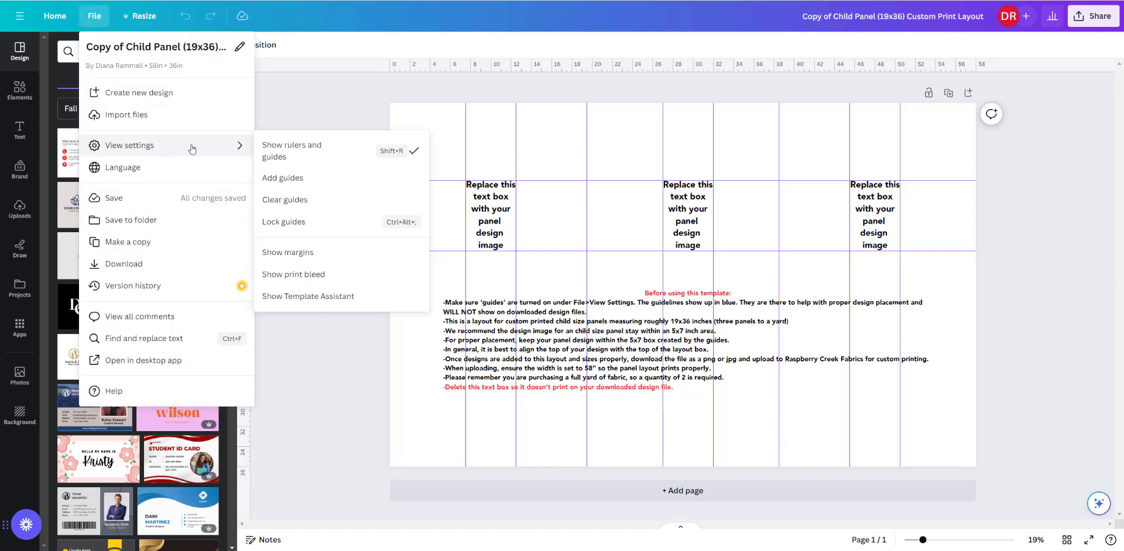
left_click(298, 152)
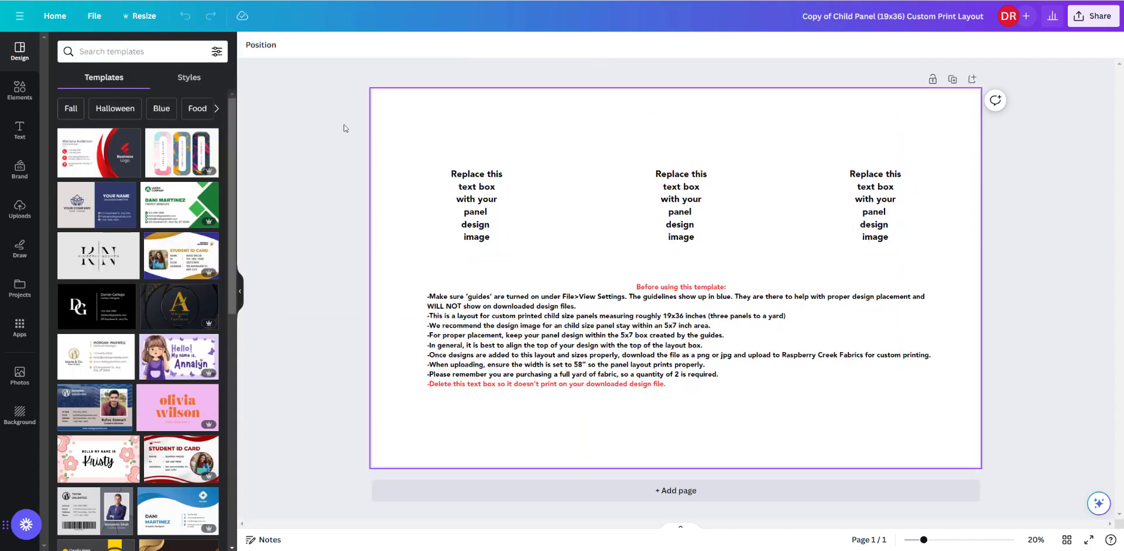
left_click(94, 16)
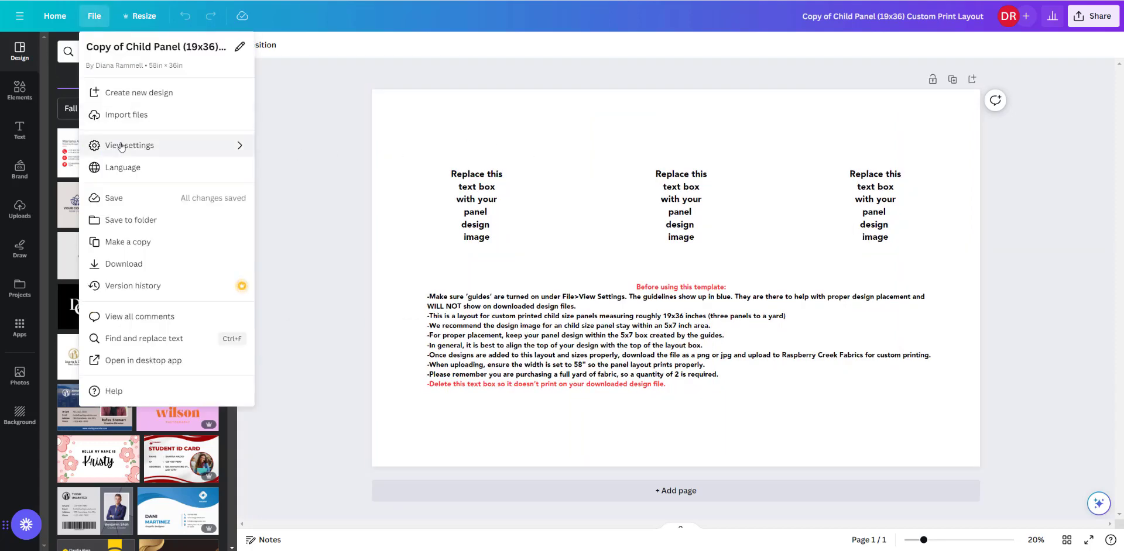
mouse_move(122, 147)
left_click(293, 148)
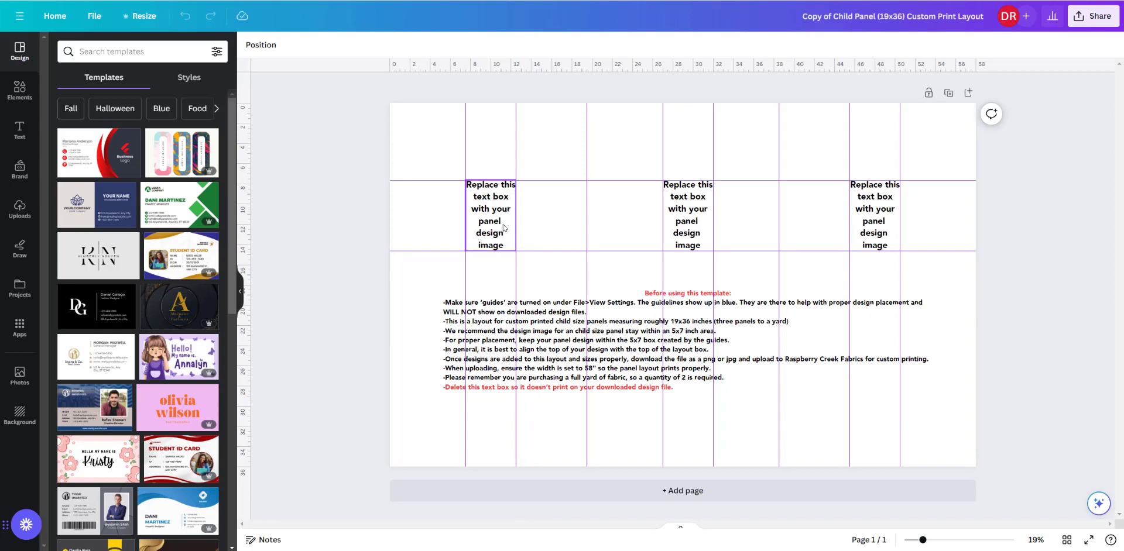
- Add the uploaded "good vibes only" wreath image, shrink it to about 7.5 in wide and place it beside the first placeholder text
left_click(20, 214)
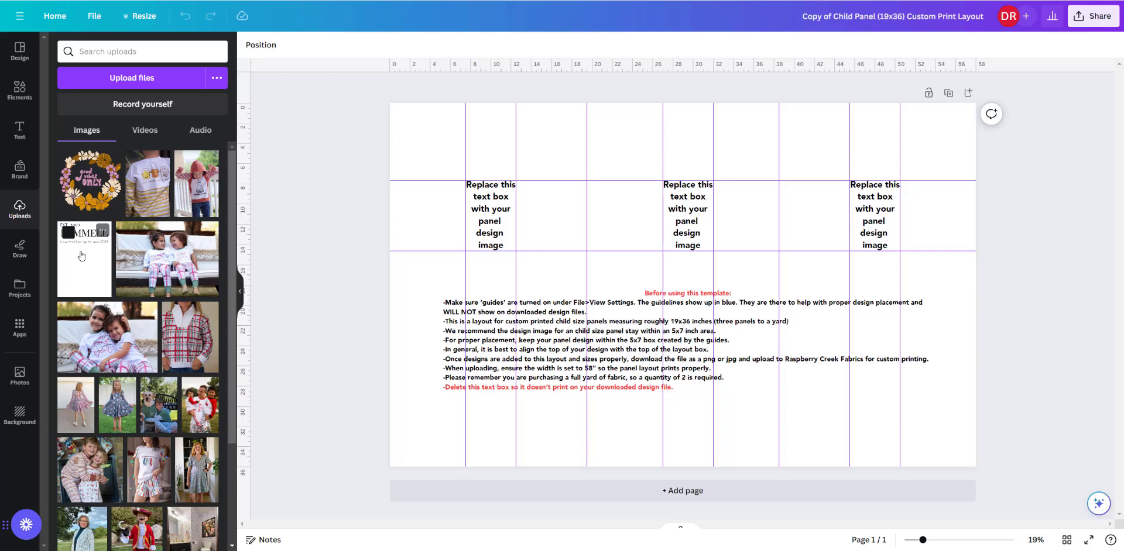
left_click(83, 189)
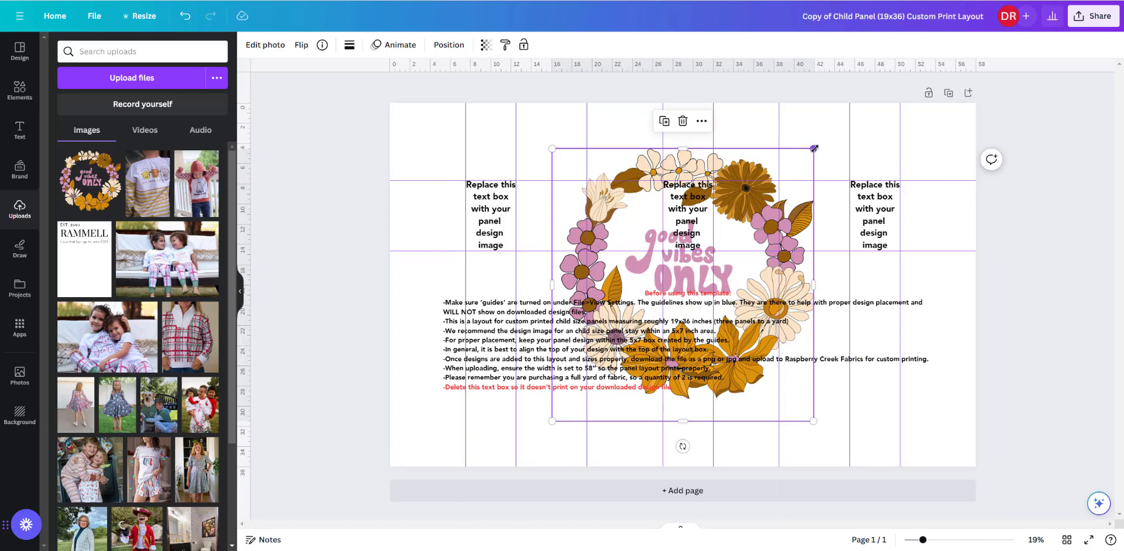
left_click_drag(814, 148, 662, 305)
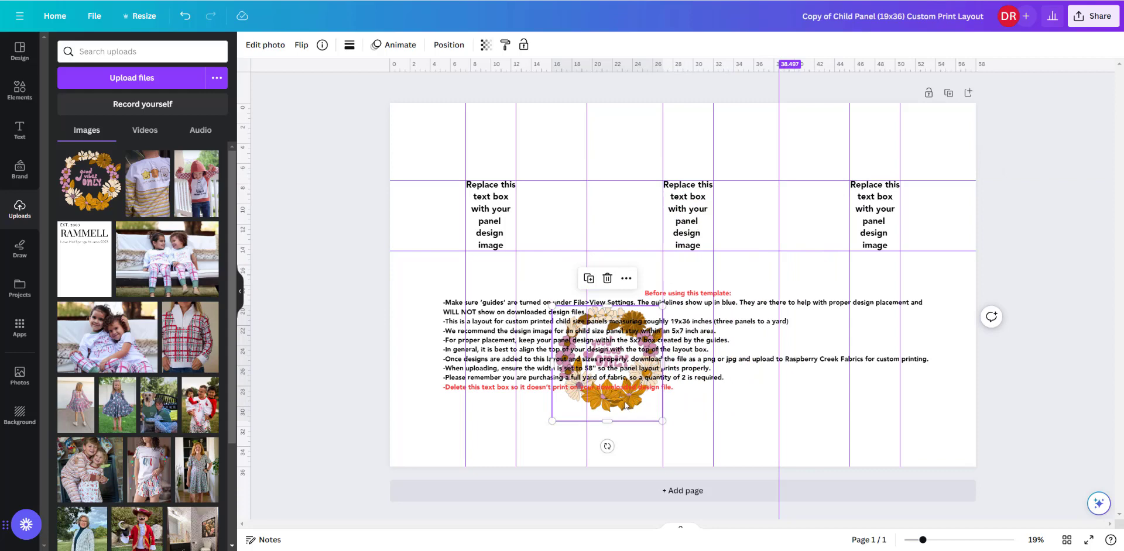
left_click_drag(625, 404, 591, 259)
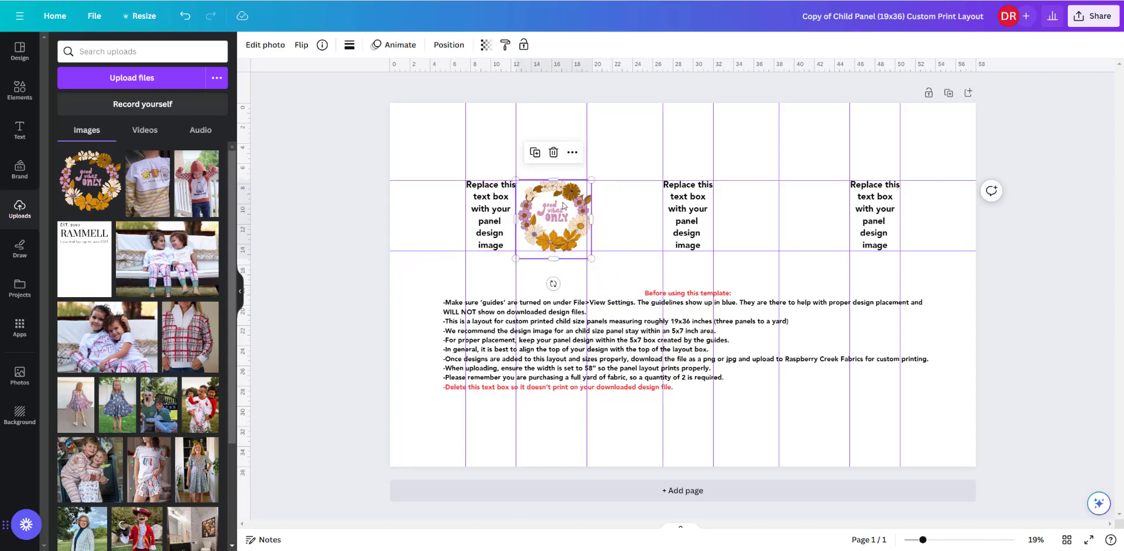
- Delete the first placeholder text box and fit the wreath image in its place at about 6.5 in wide
left_click(491, 189)
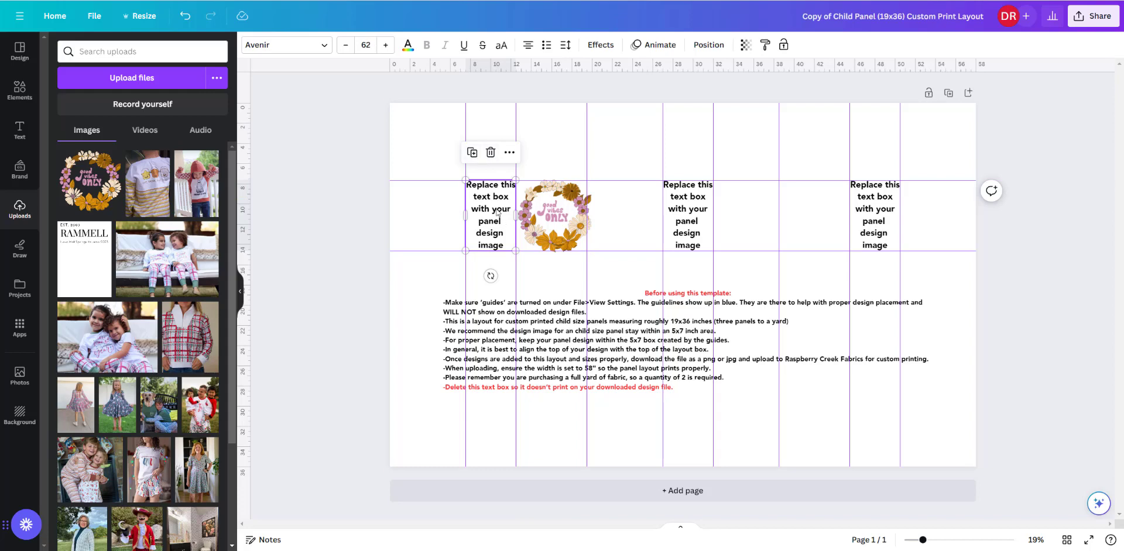
left_click(490, 154)
left_click_drag(565, 195, 501, 192)
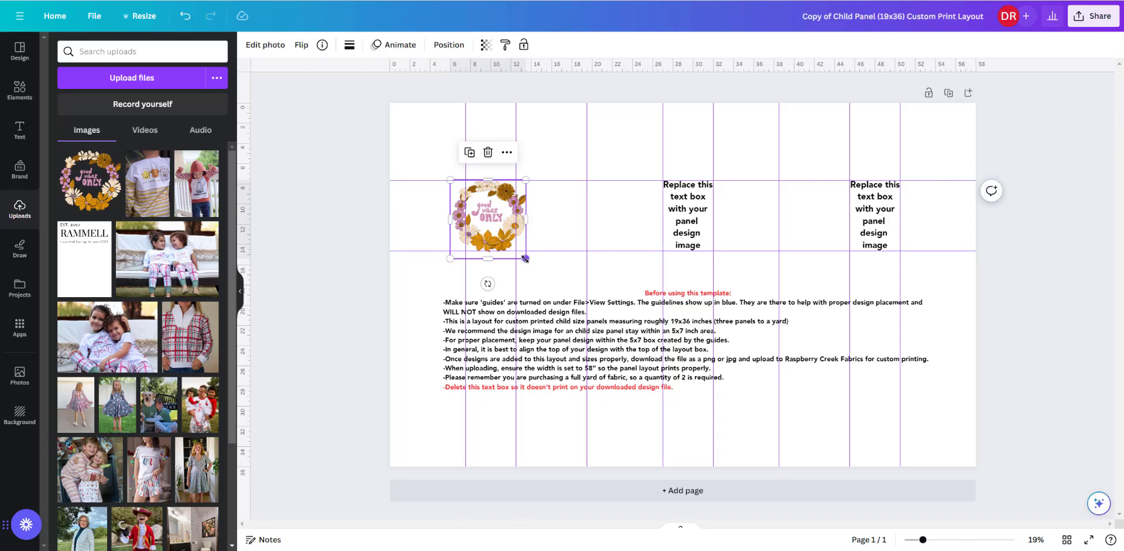
left_click_drag(525, 258, 497, 233)
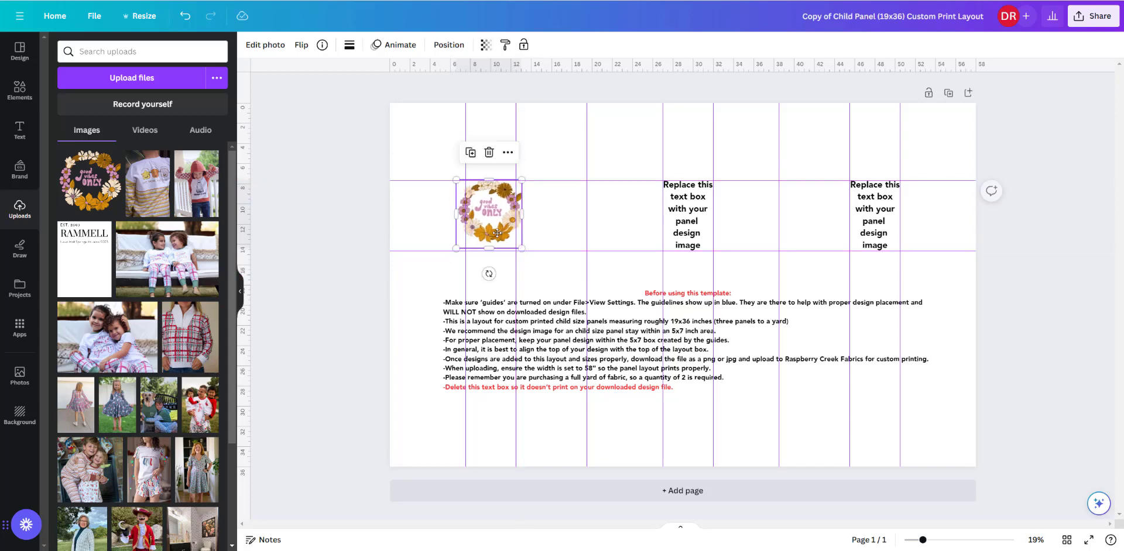
left_click(555, 223)
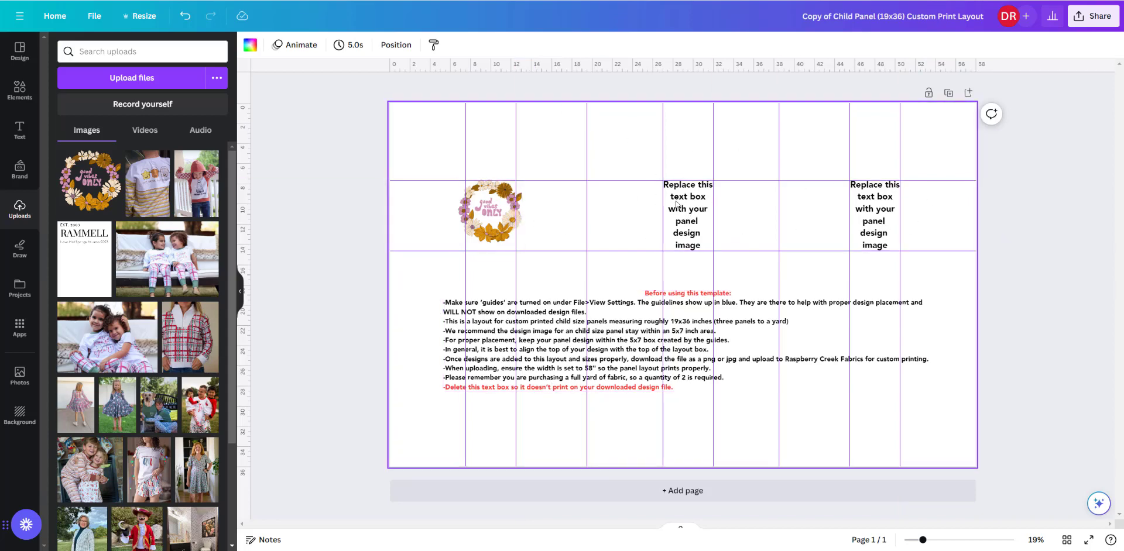
- Duplicate the wreath image, move the copy beside the original and delete the copy
left_click(491, 236)
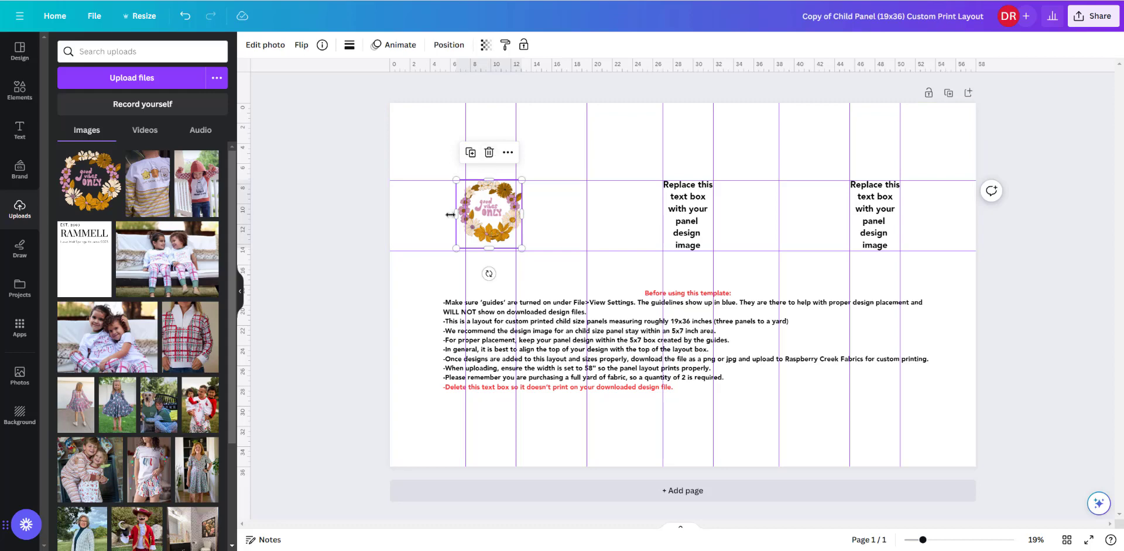
left_click(471, 155)
left_click_drag(506, 195, 584, 185)
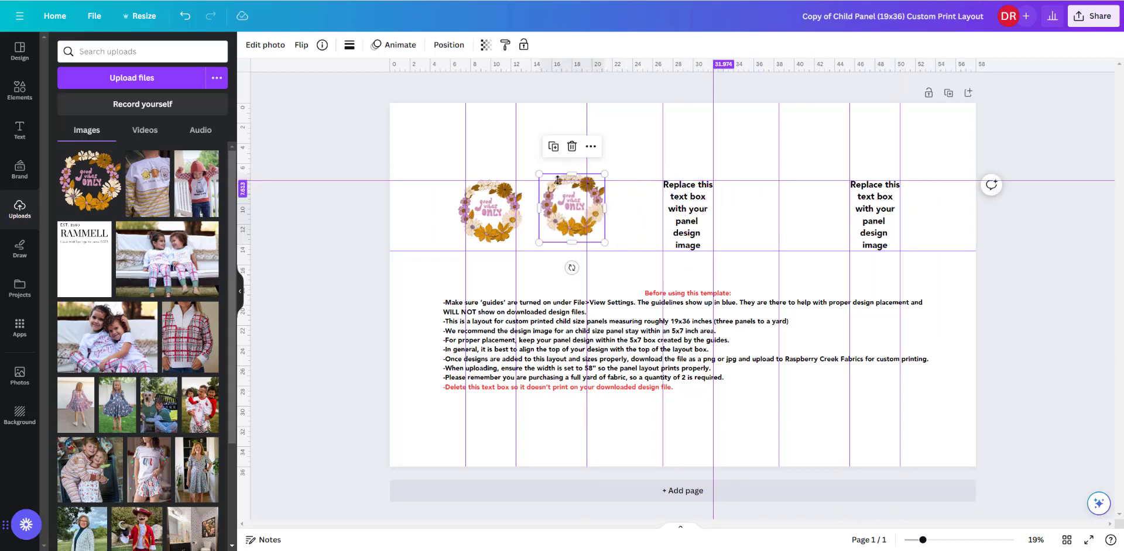
left_click(572, 147)
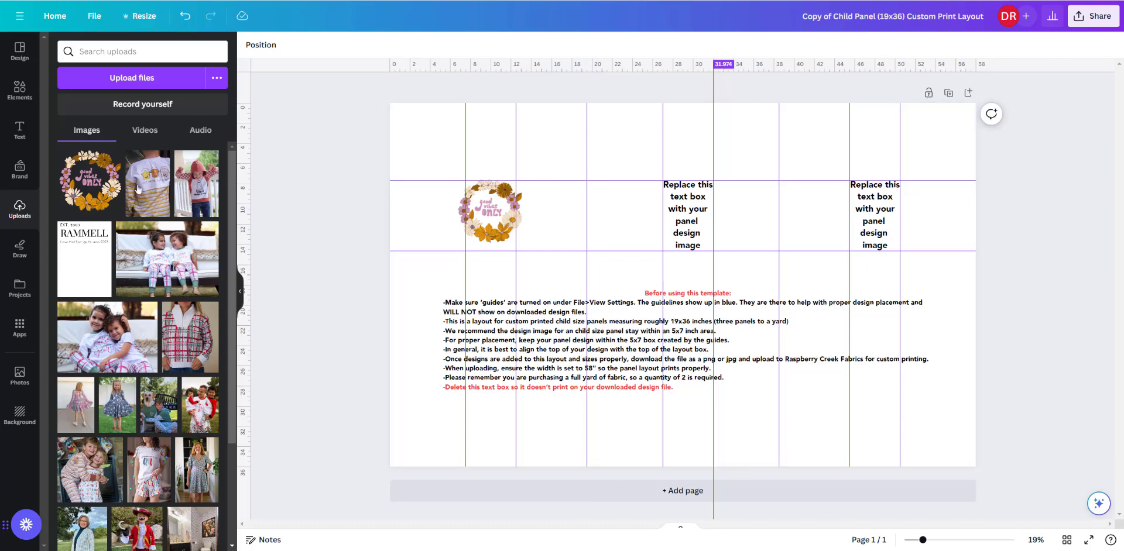
- Add the uploaded "Lava Hot Springs Reunion 2023" graphic, shrink it to about 6.2 × 8.7 in and place it beside the middle placeholder text
left_click(88, 268)
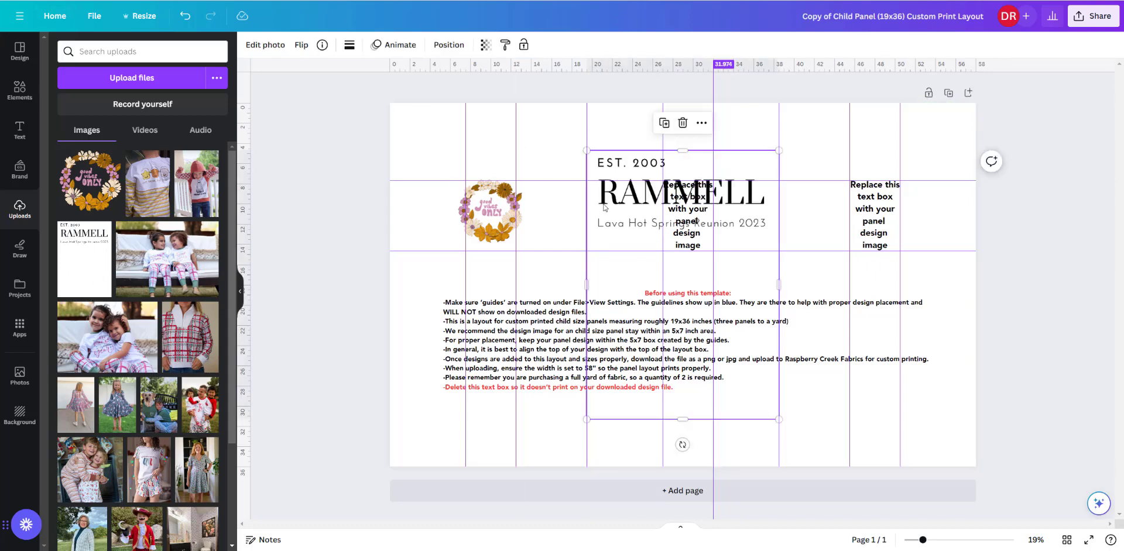
left_click_drag(635, 199, 591, 220)
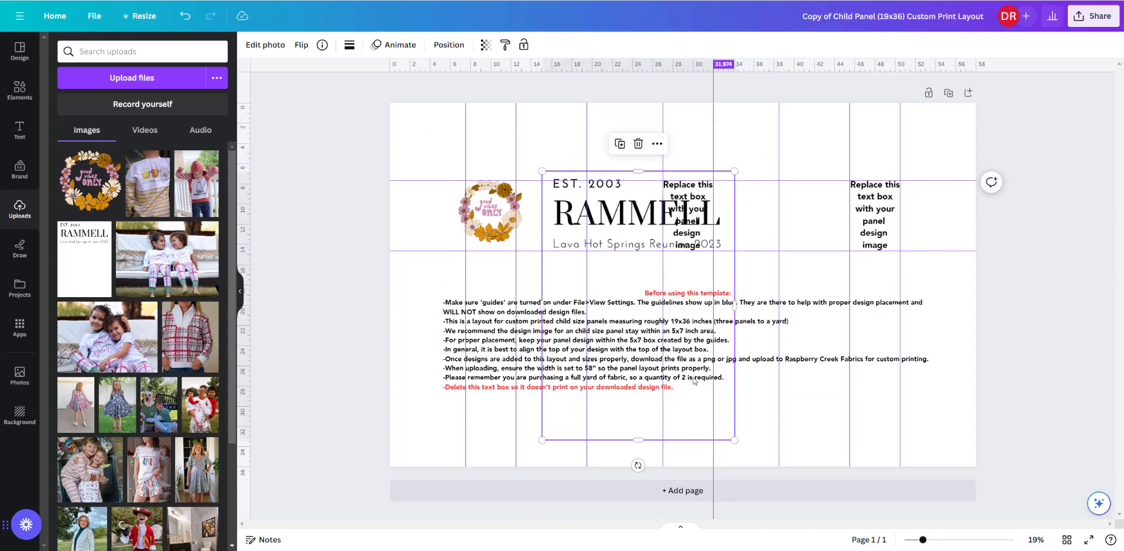
left_click_drag(728, 440, 641, 216)
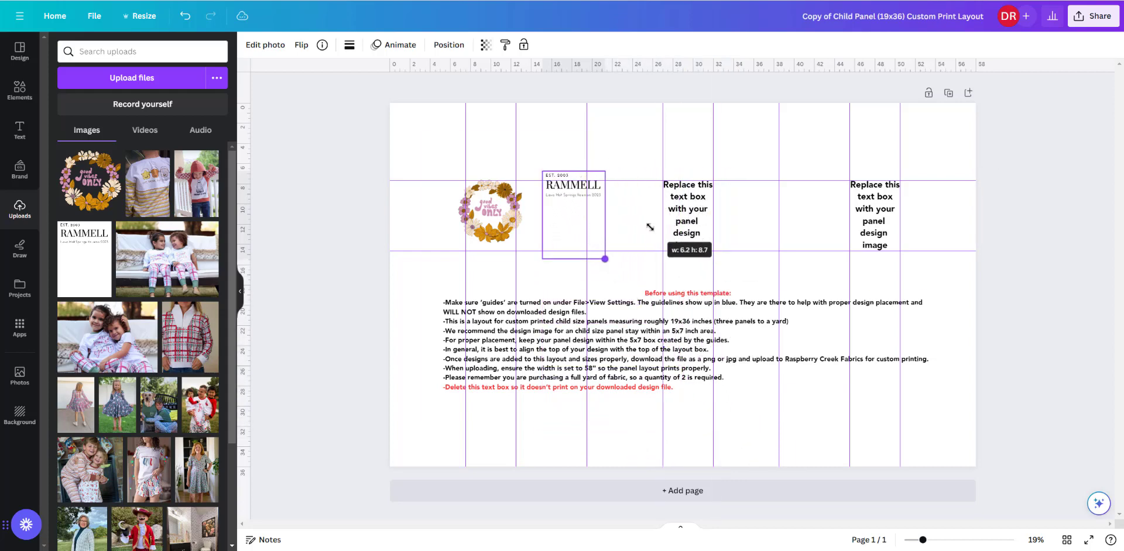
left_click_drag(571, 187, 617, 194)
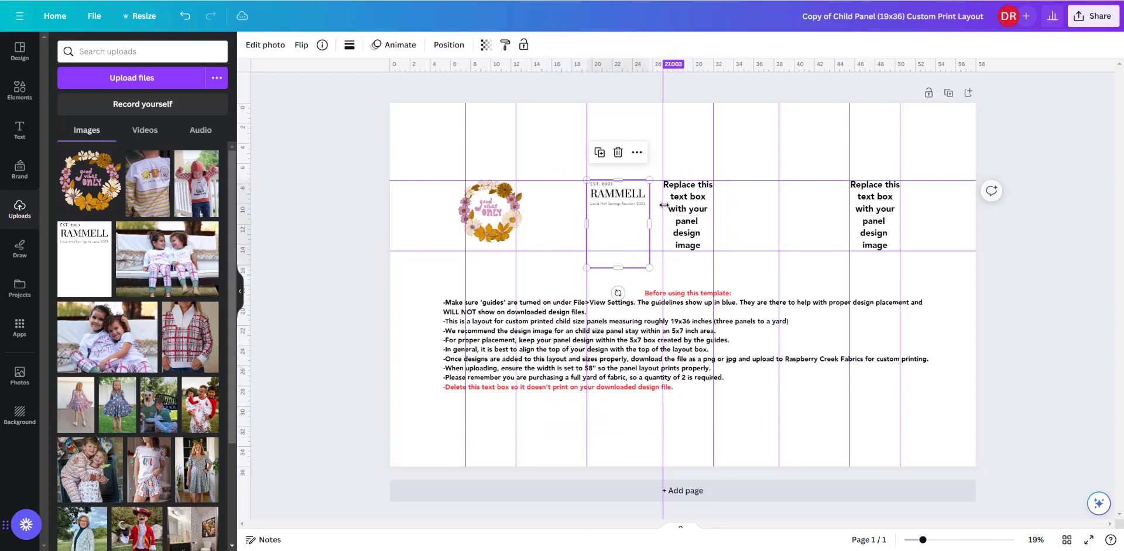
- Delete the middle placeholder text box and centre the reunion graphic in its place, aligned with the upper horizontal guide
left_click(695, 201)
key("Delete")
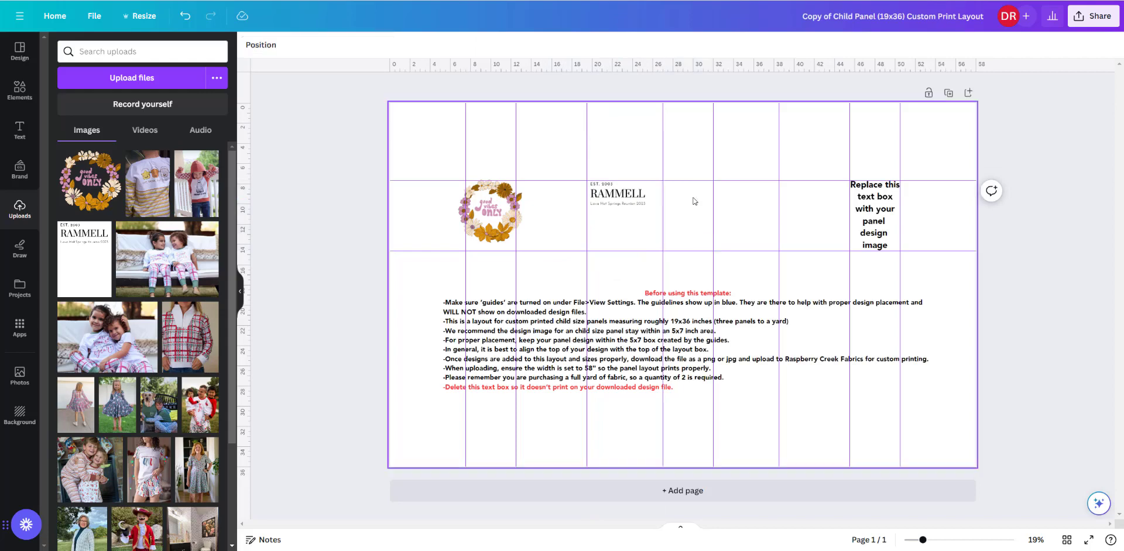
left_click(611, 198)
left_click_drag(612, 195, 678, 196)
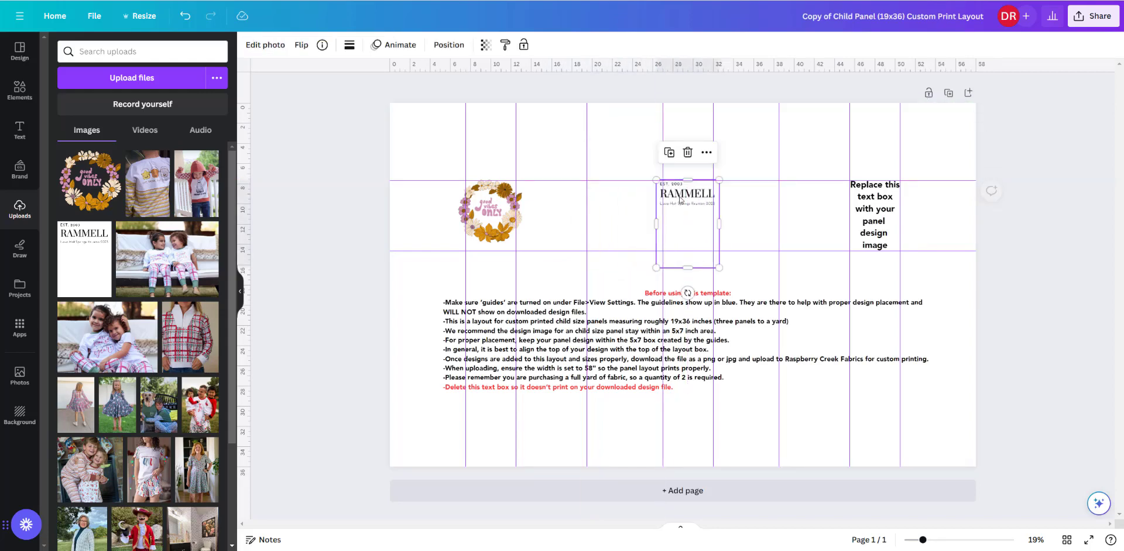
left_click_drag(718, 267, 720, 267)
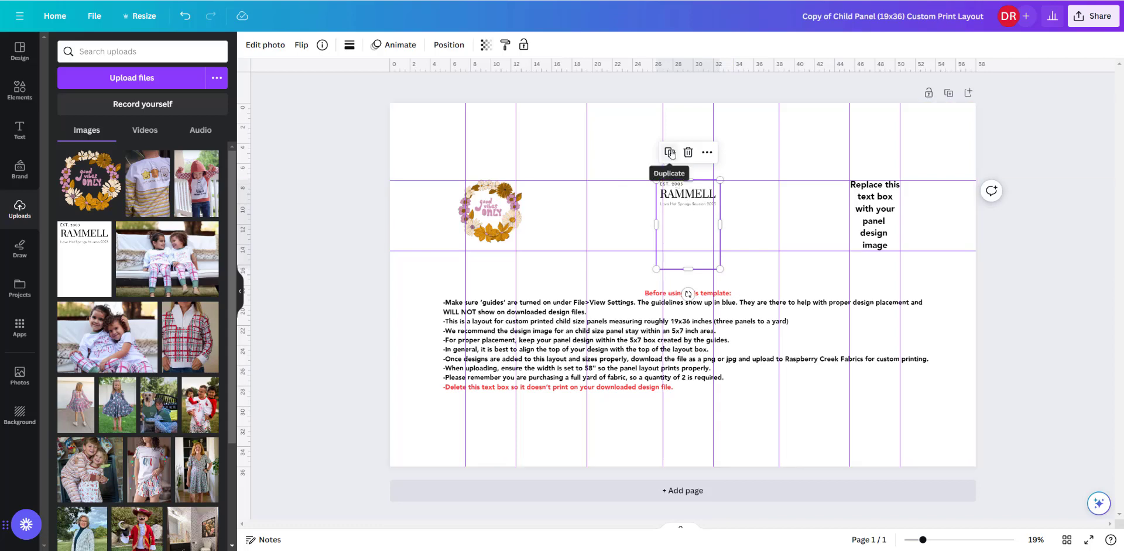
- Delete the third placeholder text box
left_click(870, 213)
key("Delete")
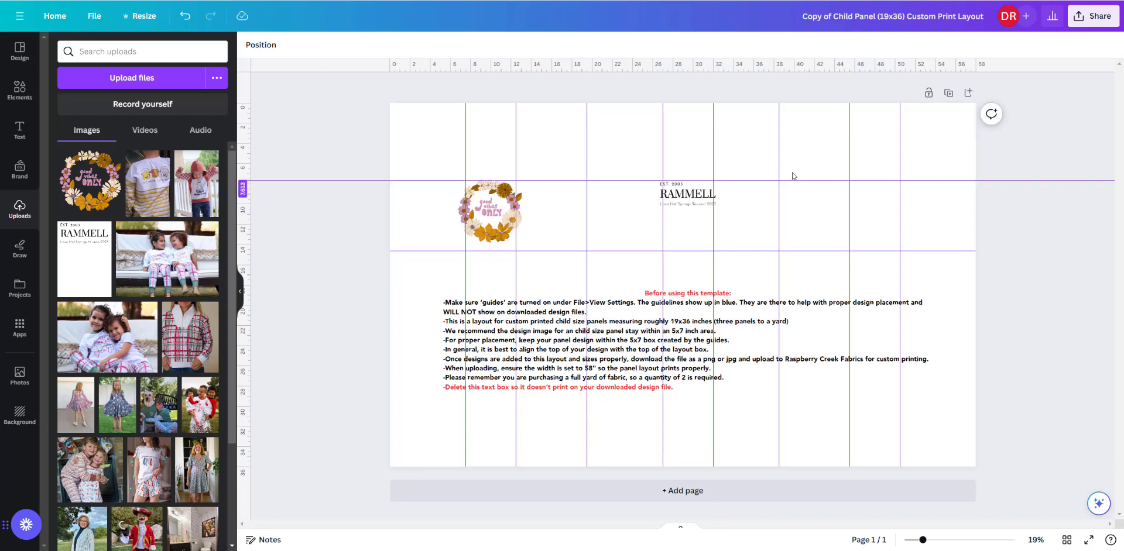
- Duplicate the reunion graphic and centre the copy in the third panel, aligned with the upper horizontal guide
left_click(678, 202)
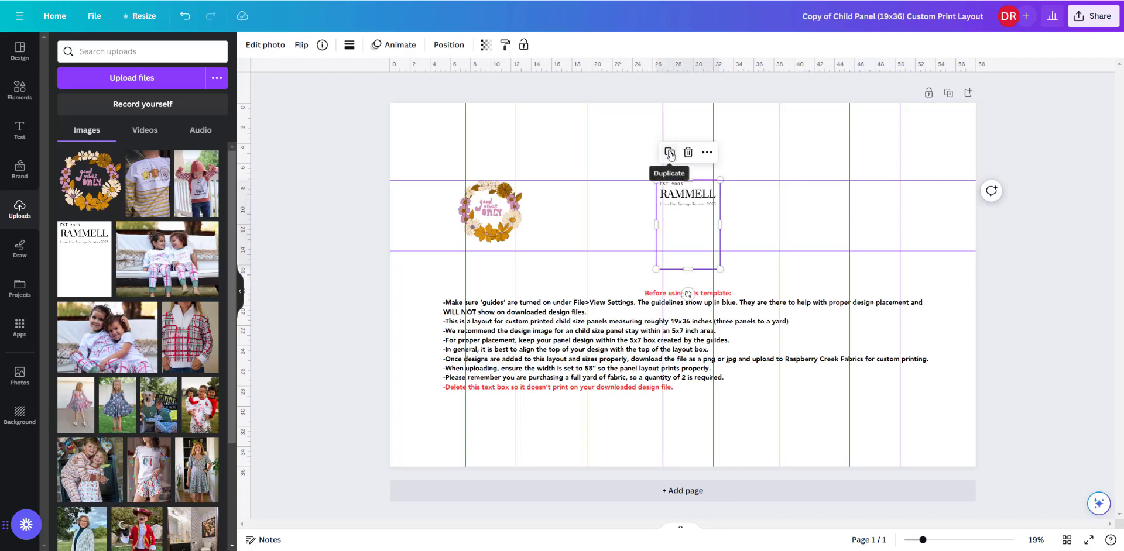
left_click(671, 153)
left_click_drag(681, 201, 866, 196)
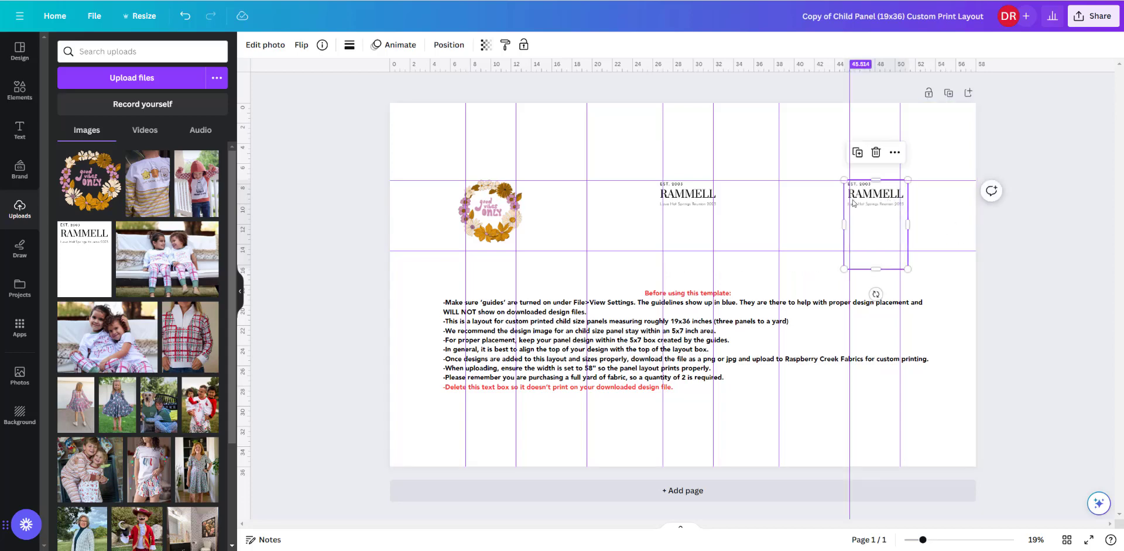
left_click_drag(884, 199, 884, 199)
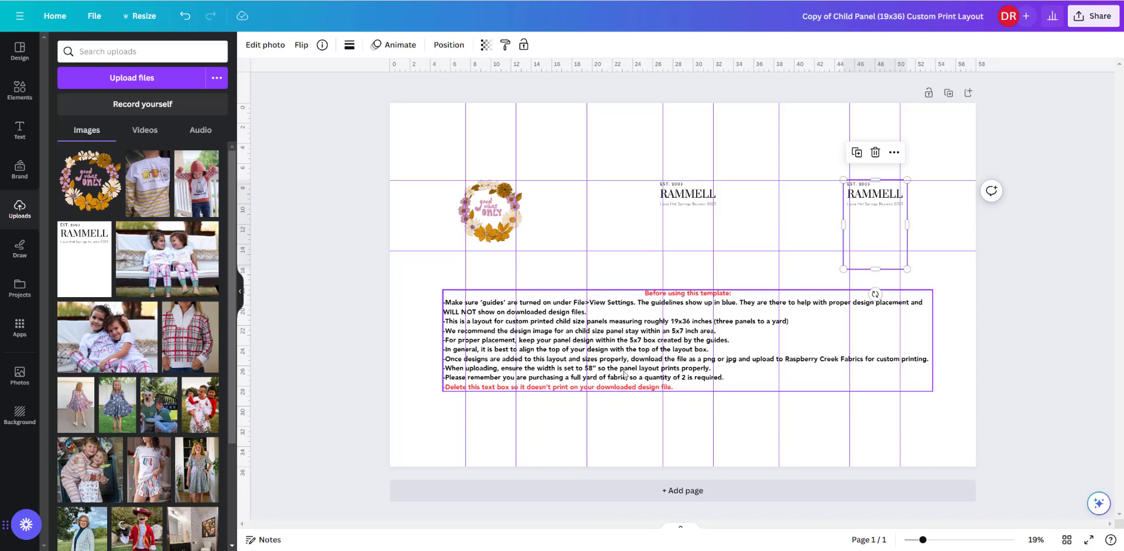
- Delete the "Before using this template" instruction text box below the panel graphics
left_click(642, 305)
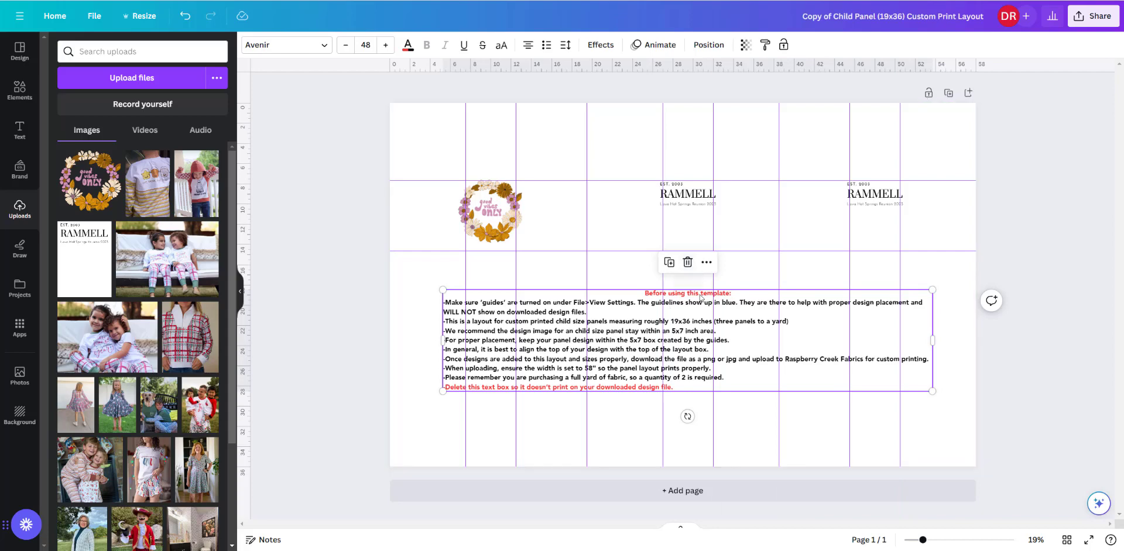
left_click(688, 263)
left_click(835, 342)
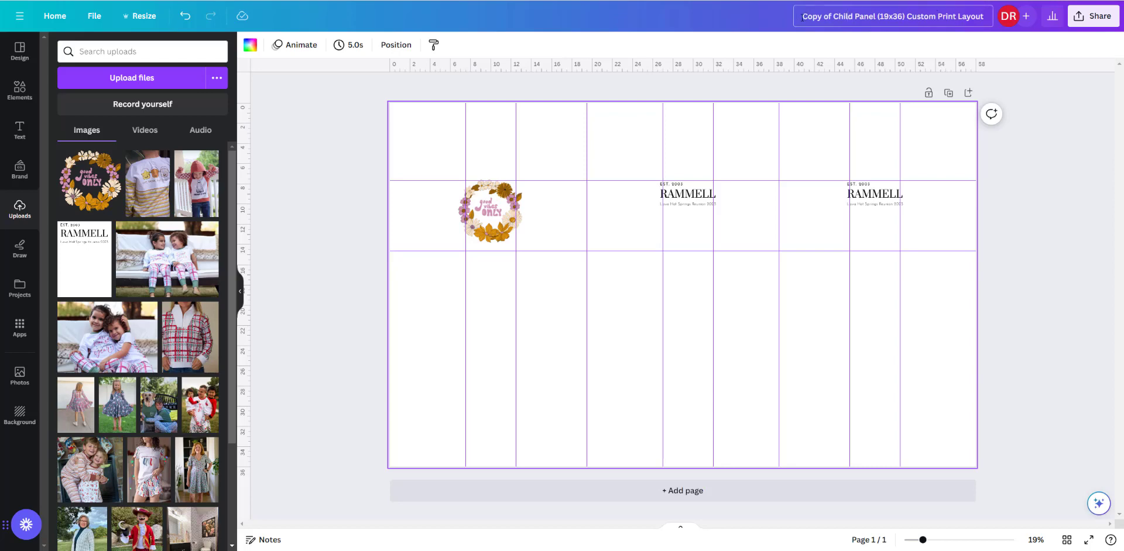
- Rename the design to "Good Vibes Only and" followed by the family surname and "Reunion"
left_click_drag(800, 16, 989, 14)
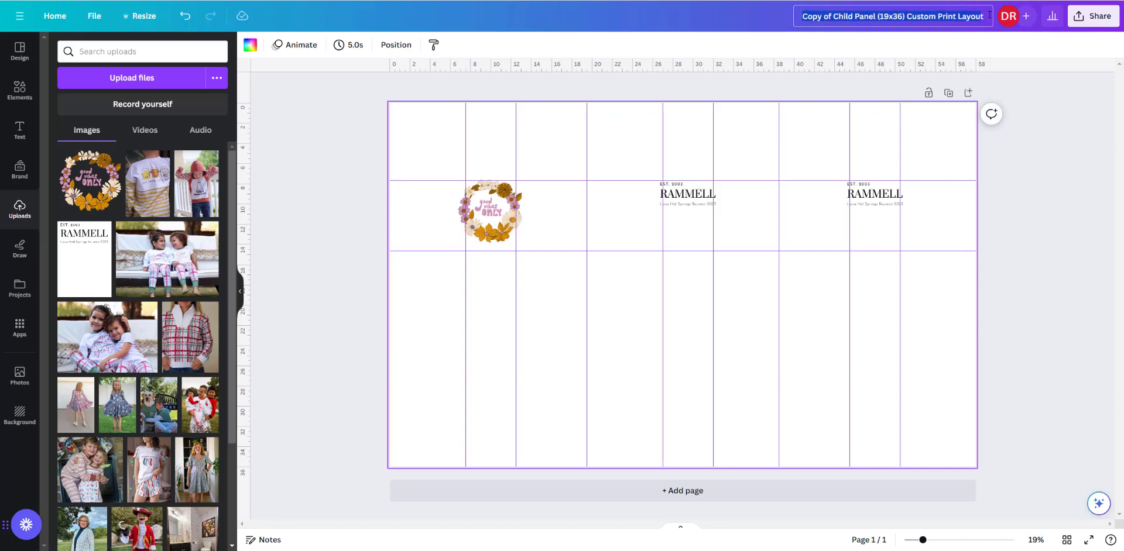
type("Go")
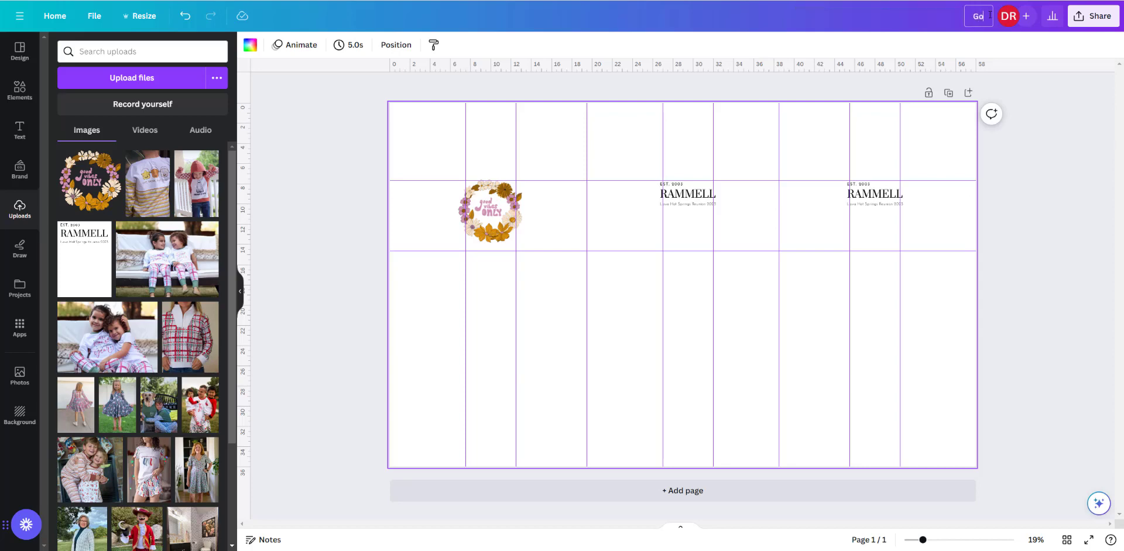
type("od Vibes Only and")
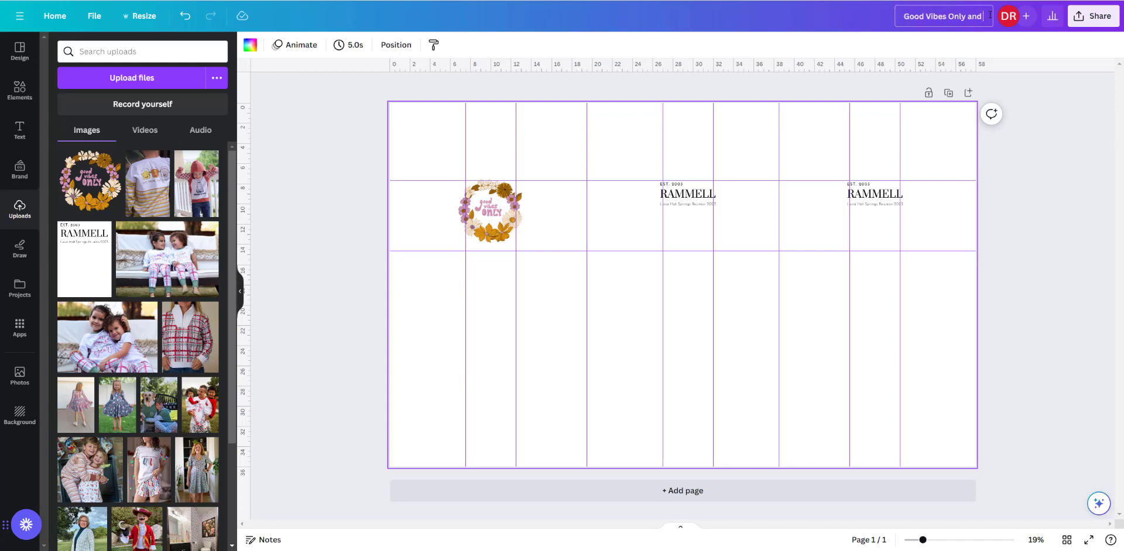
type(" Rammell")
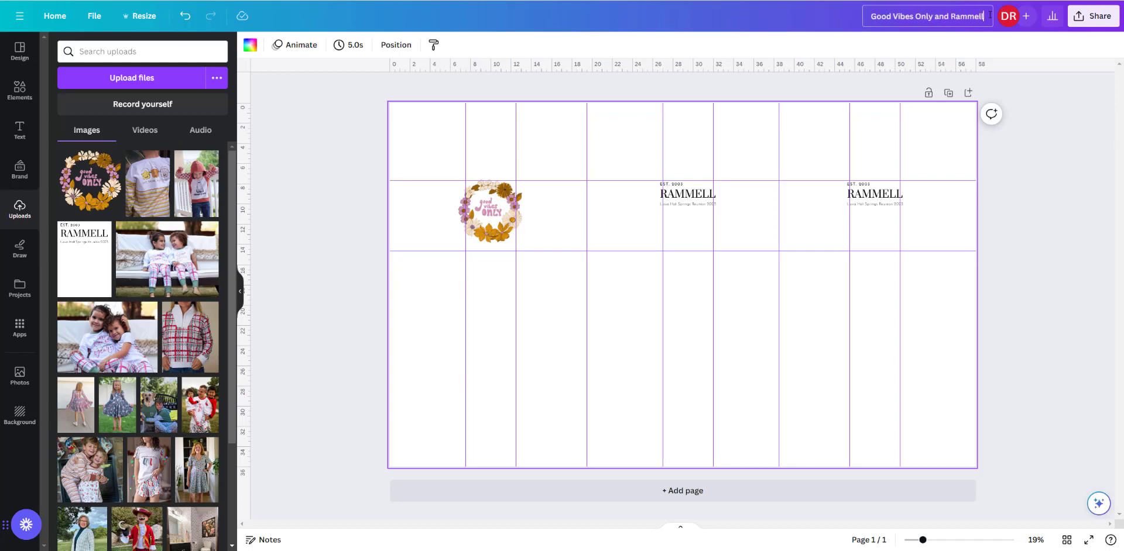
type(" Reunion")
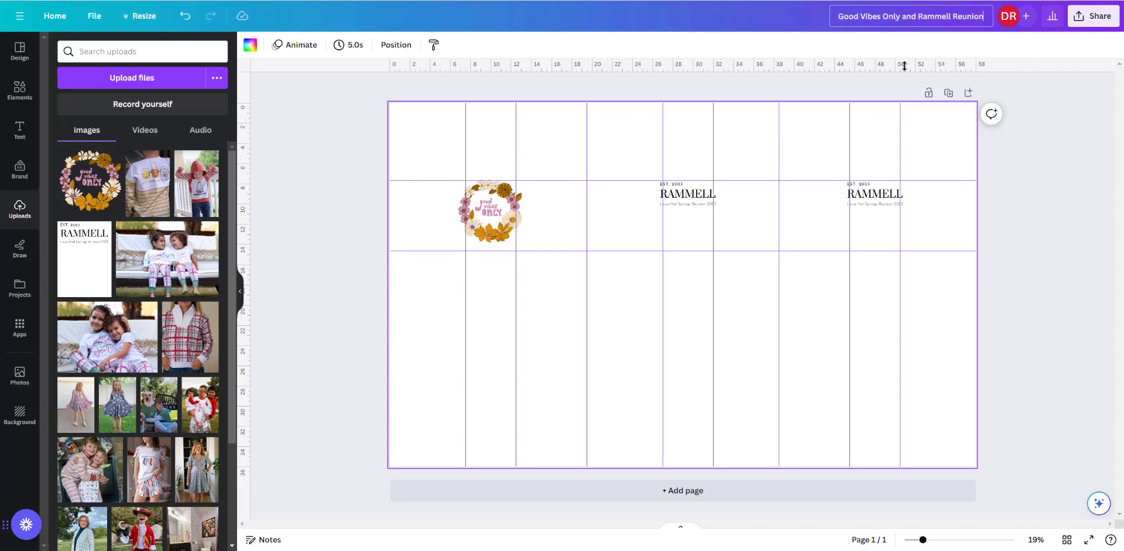
- Download the panel layout as a PNG at size 1
left_click(1097, 19)
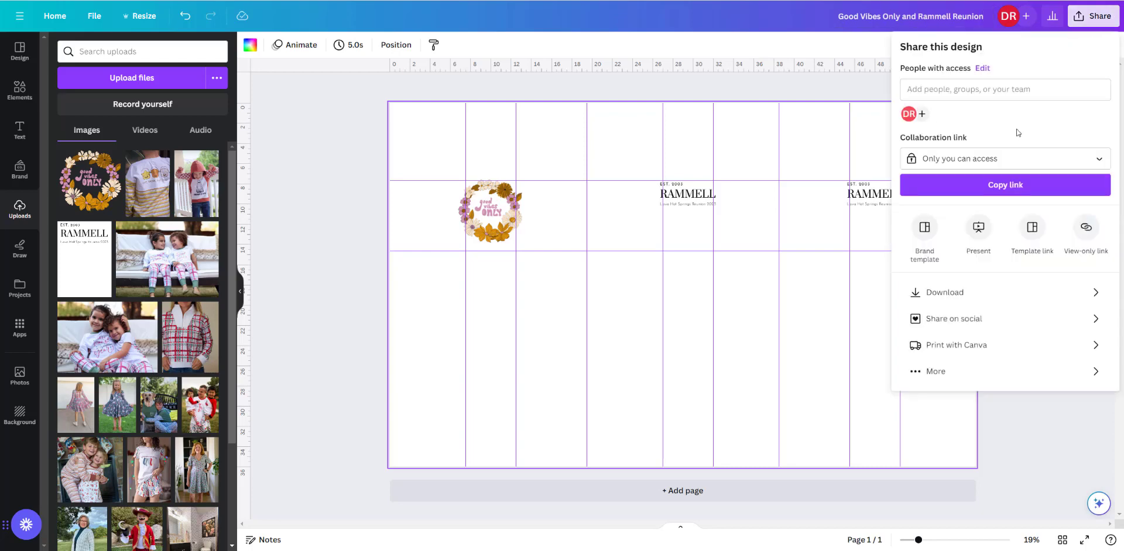
left_click(988, 298)
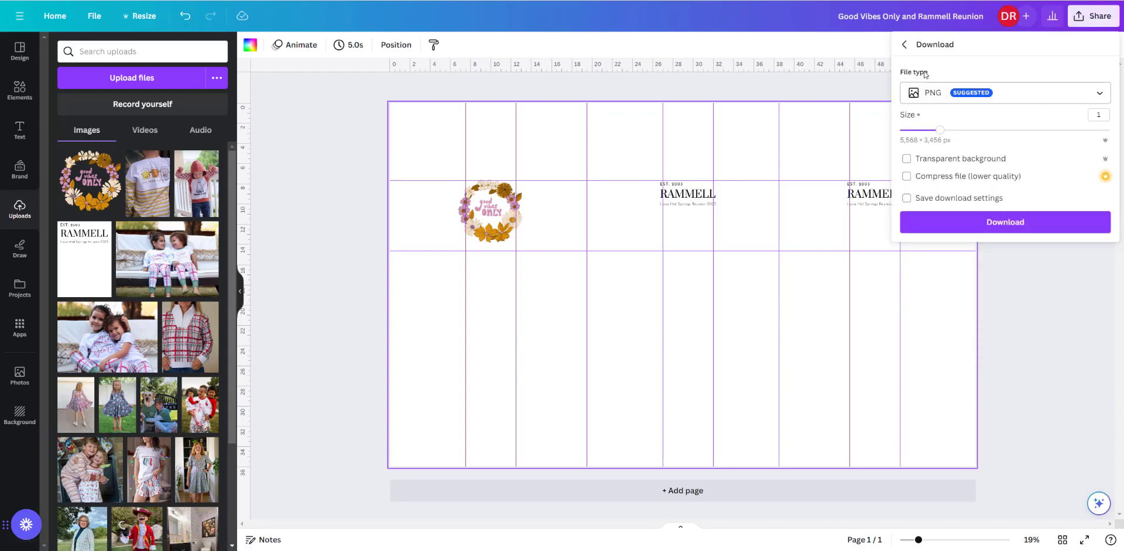
left_click(988, 99)
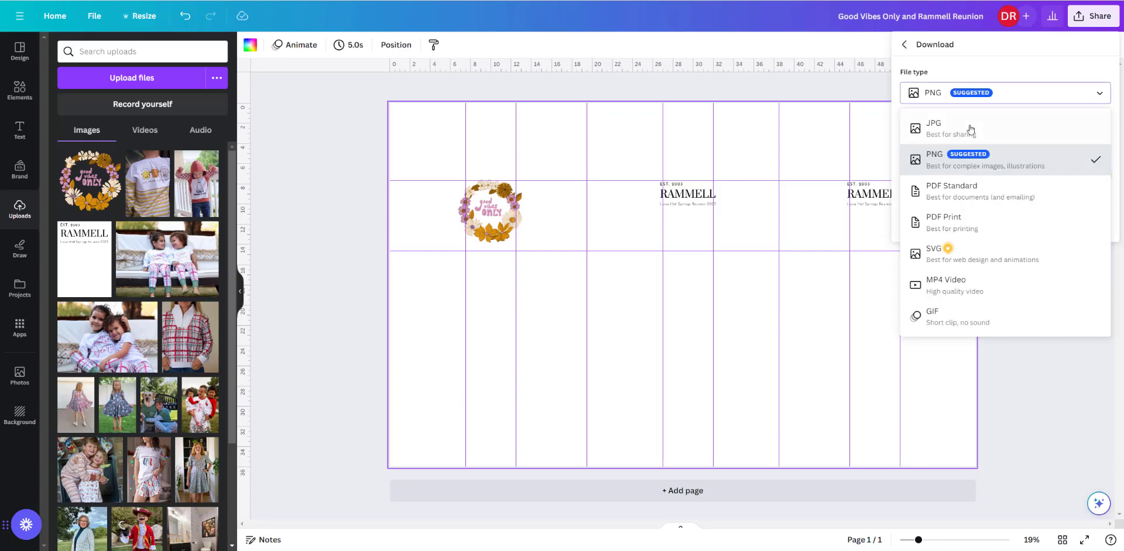
left_click(992, 97)
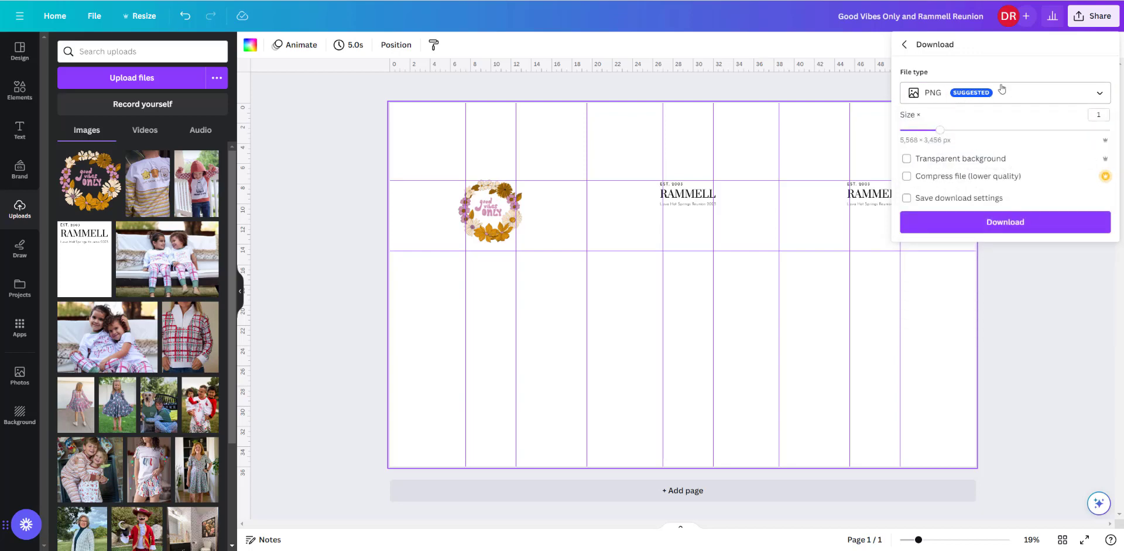
left_click(998, 227)
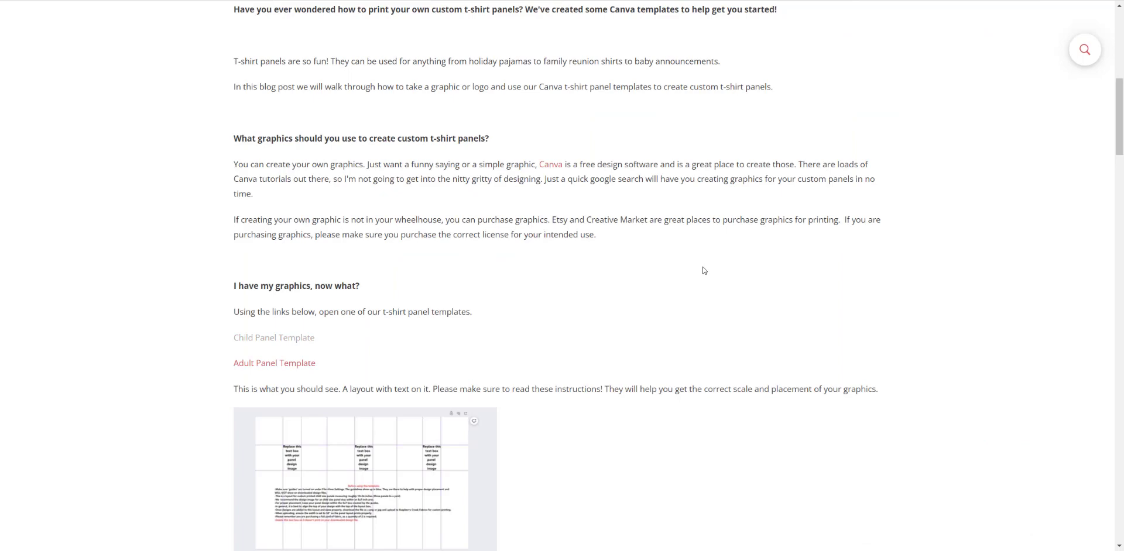
- Switch to the Raspberry Creek Fabrics website and open the page for uploading and printing your own designs
scroll(704, 270, "up", 8)
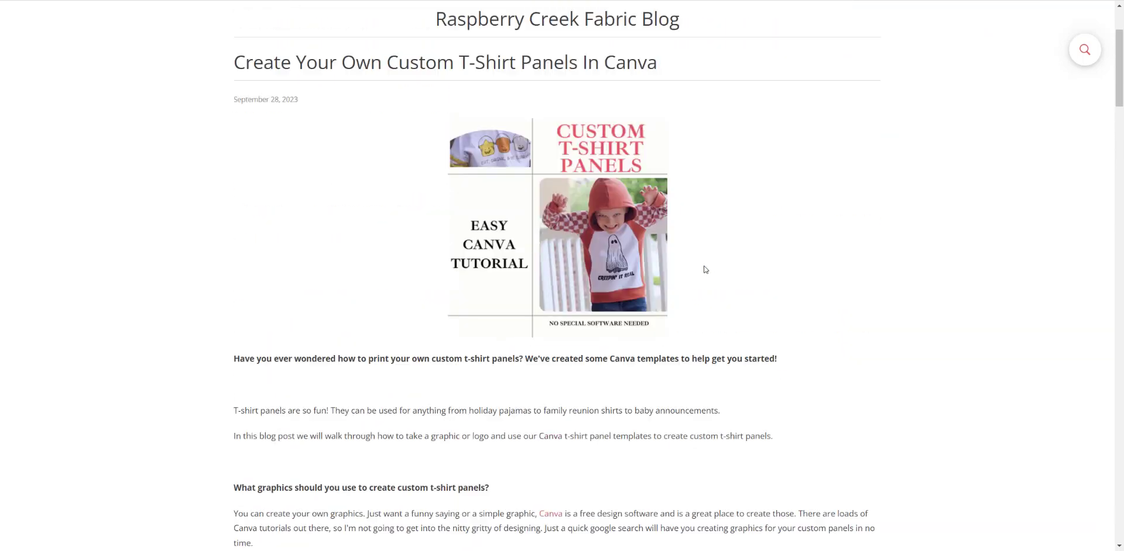
mouse_move(474, 128)
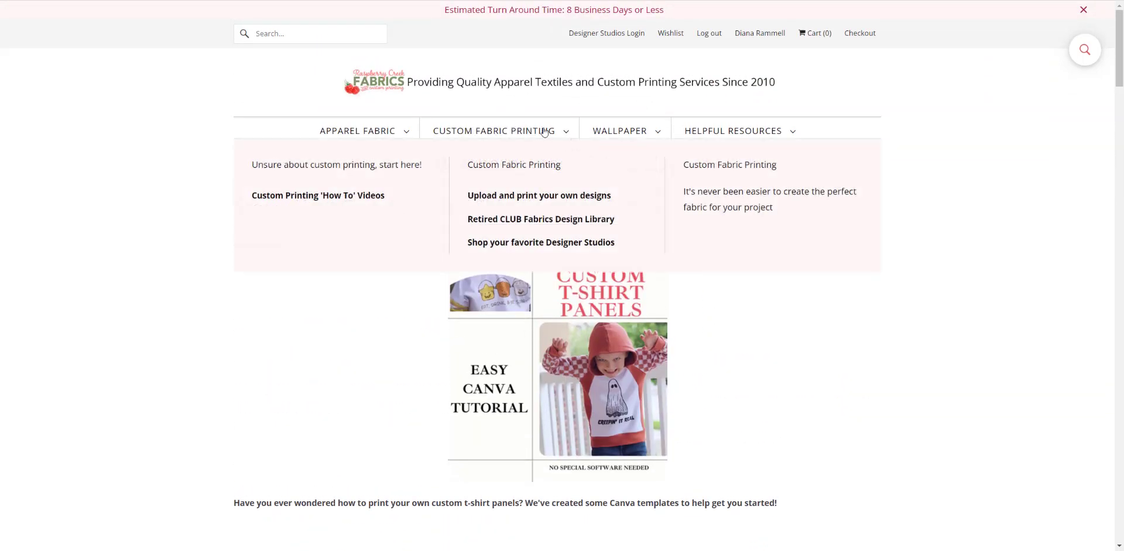
left_click(548, 199)
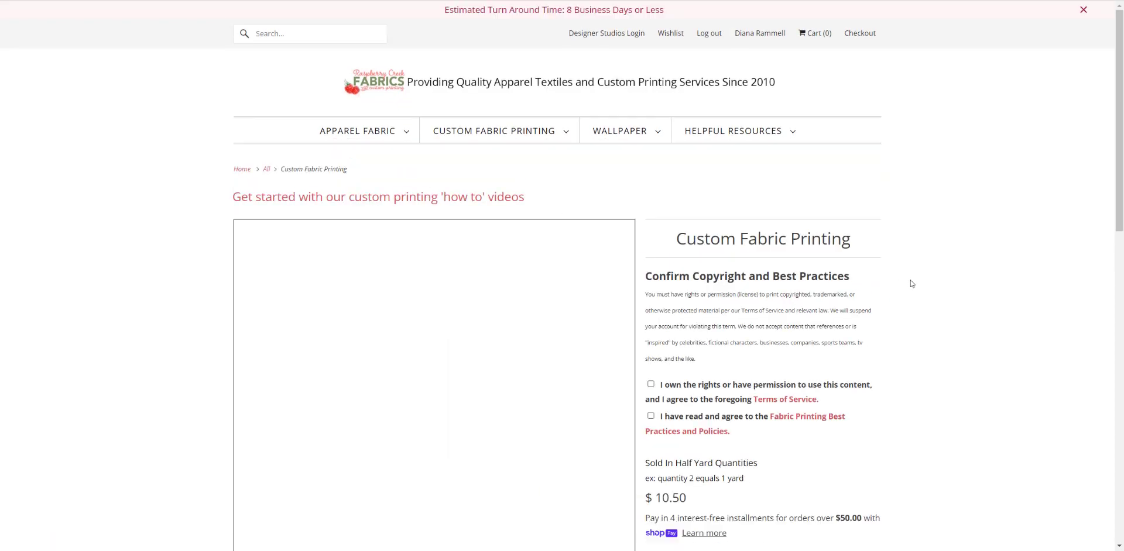
- Agree to both the content rights statement and the Fabric Printing Best Practices and Policies
scroll(911, 284, "down", 2)
scroll(911, 284, "down", 1)
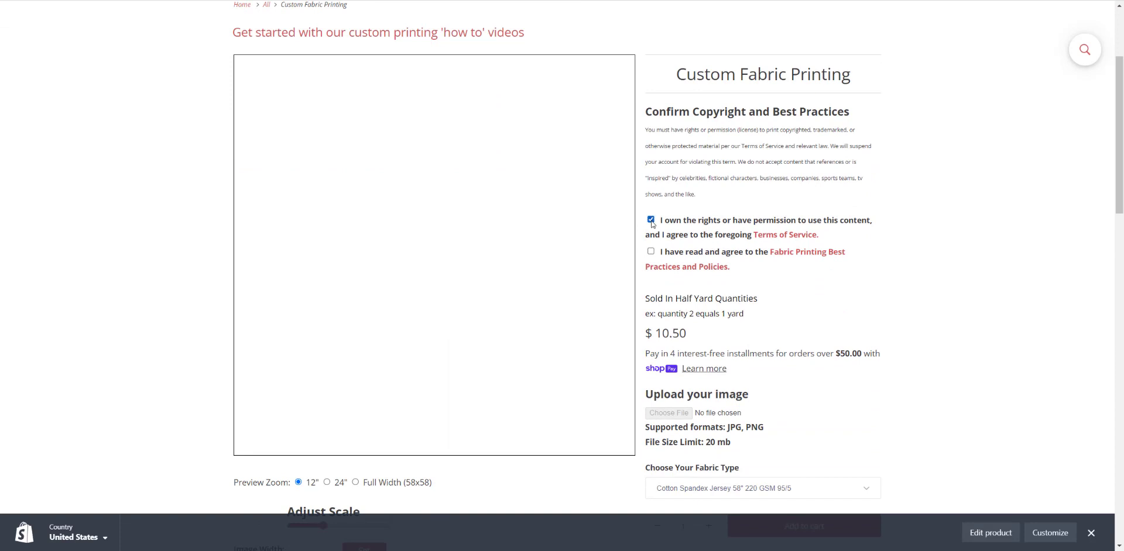
left_click(650, 252)
- Upload the downloaded "Good Vibes Only and …Reunion" PNG from the Downloads folder as the print image
scroll(741, 328, "down", 1)
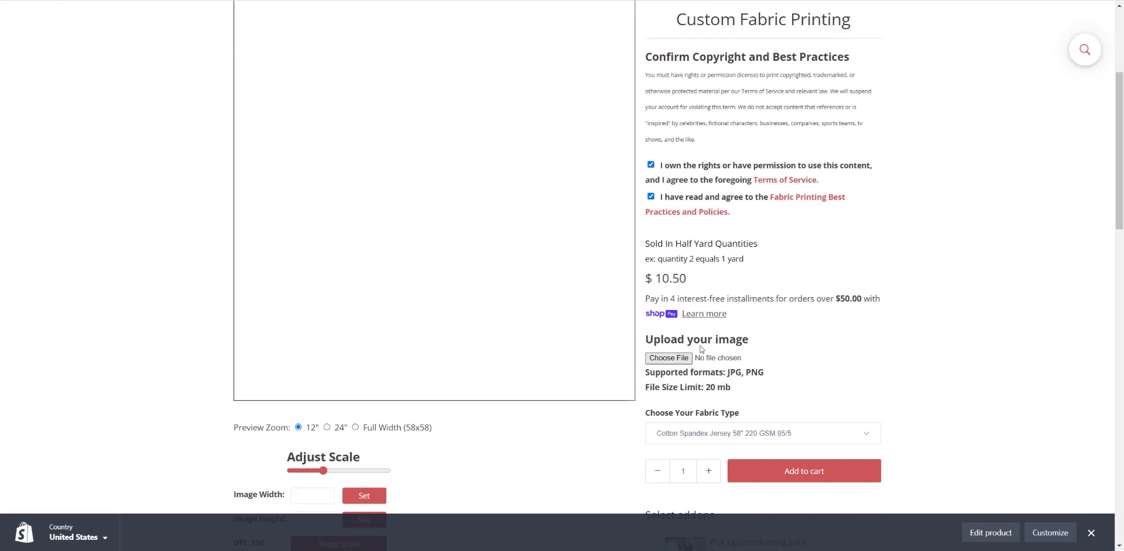
left_click(692, 361)
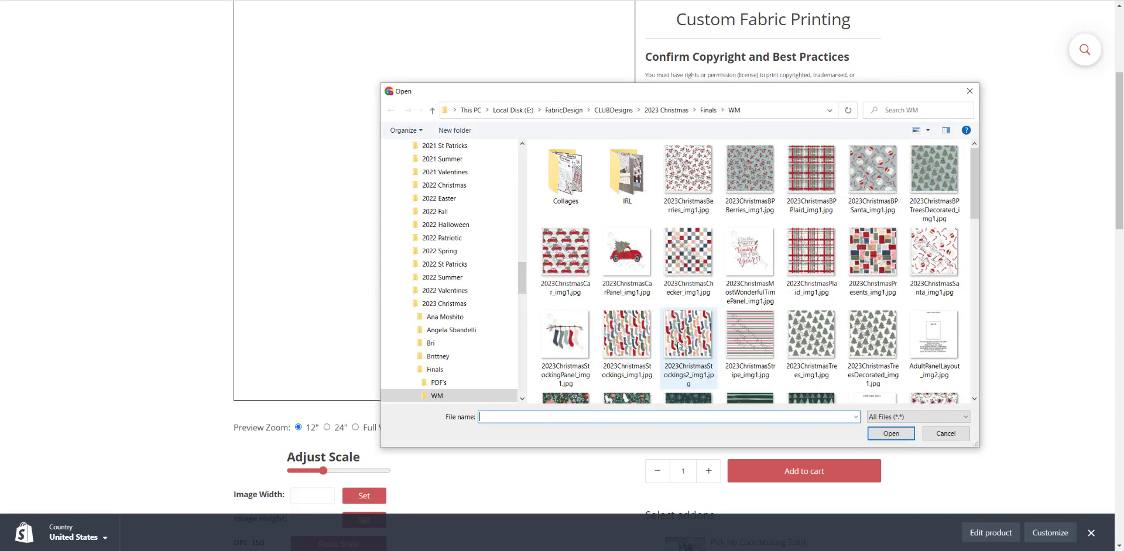
left_click_drag(523, 285, 535, 140)
left_click(426, 194)
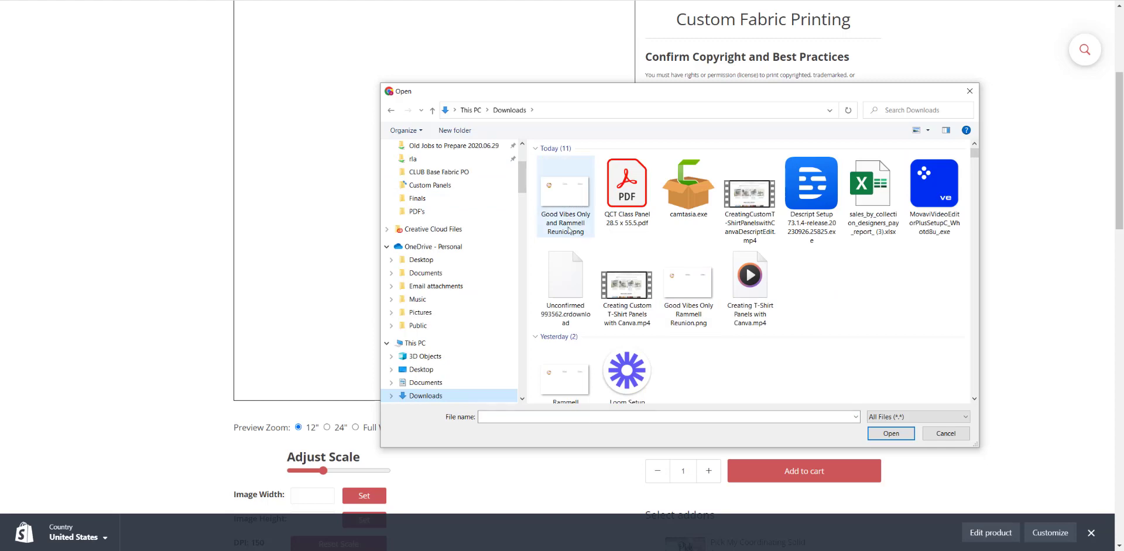
left_click(554, 193)
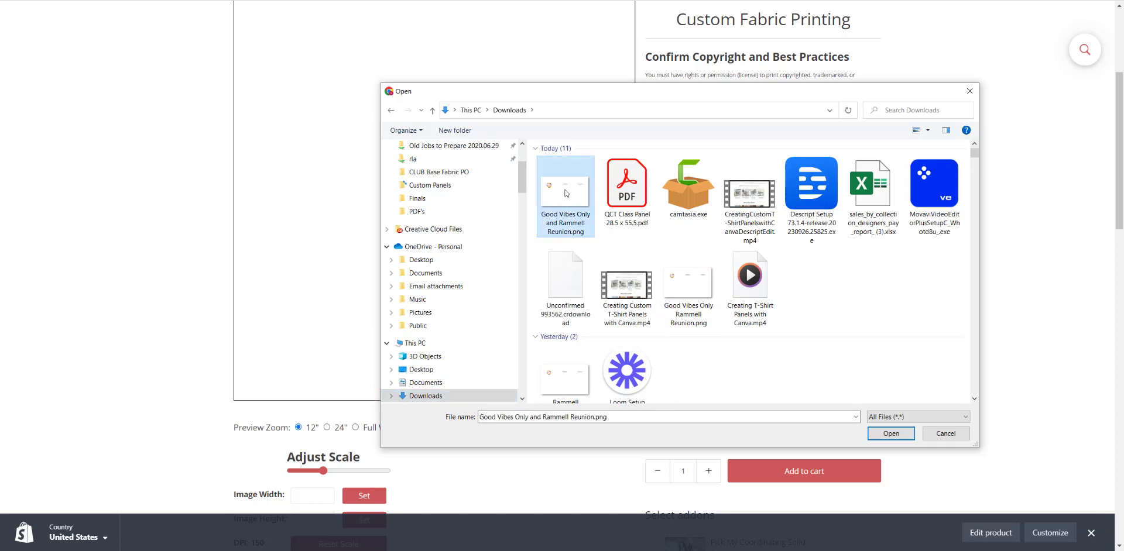
left_click(891, 435)
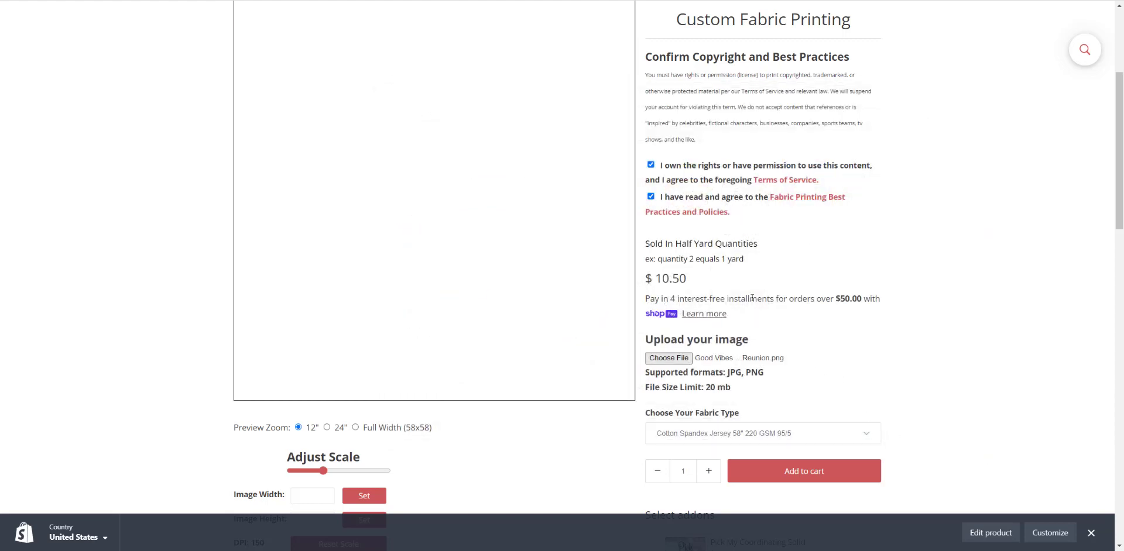
- Show the fabric preview at Full Width (58x58) and set the image width to 58 inches
scroll(491, 356, "up", 1)
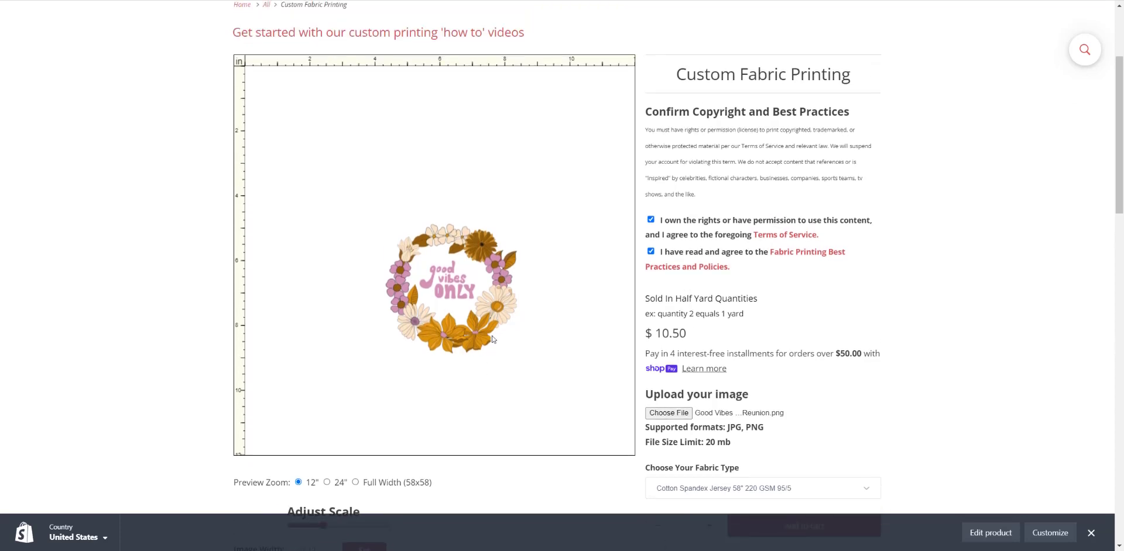
scroll(495, 336, "down", 1)
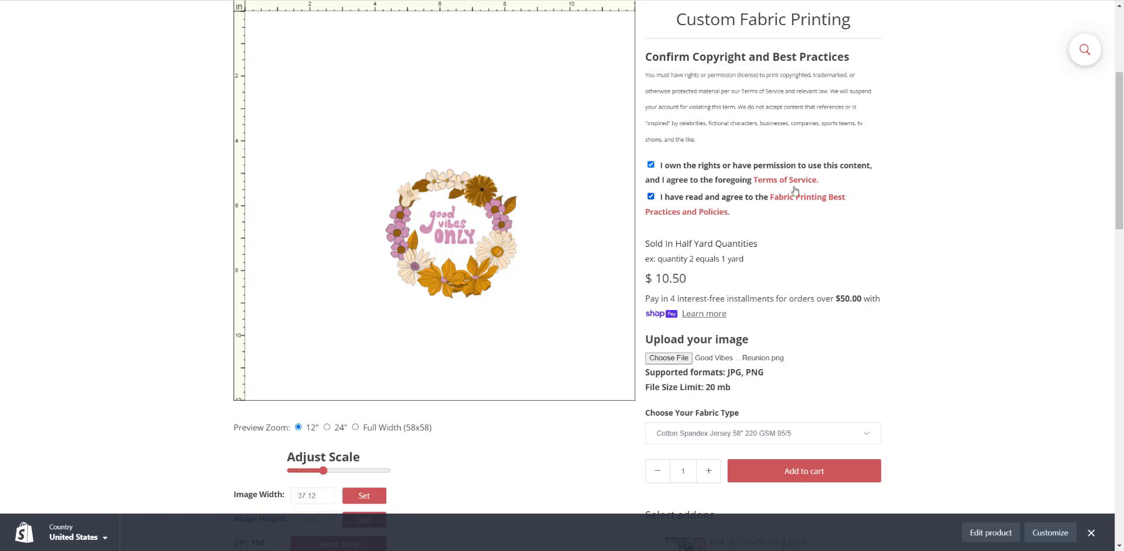
left_click(356, 429)
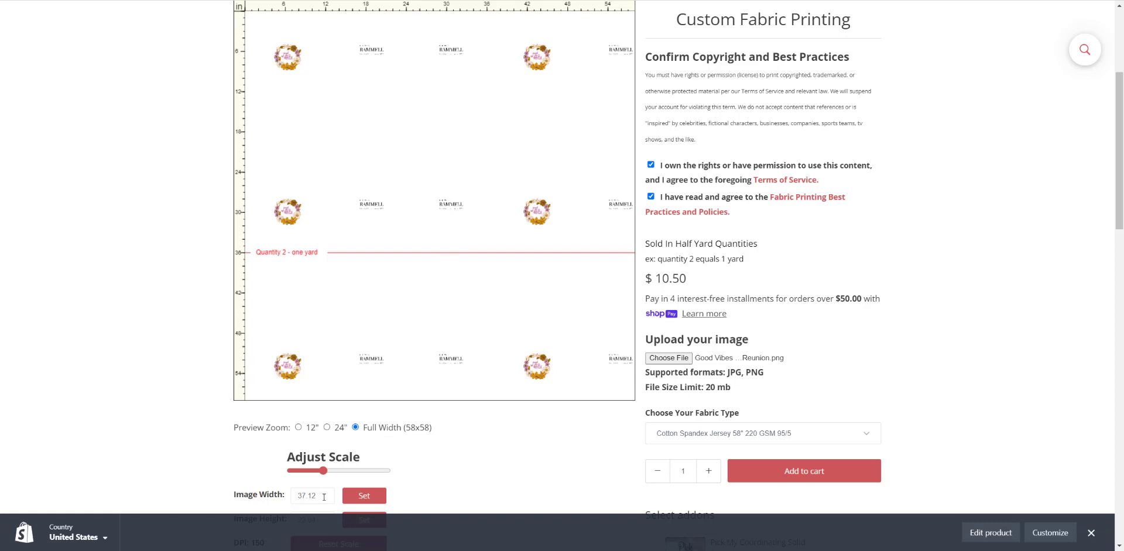
left_click_drag(324, 496, 287, 498)
type("58")
left_click(358, 497)
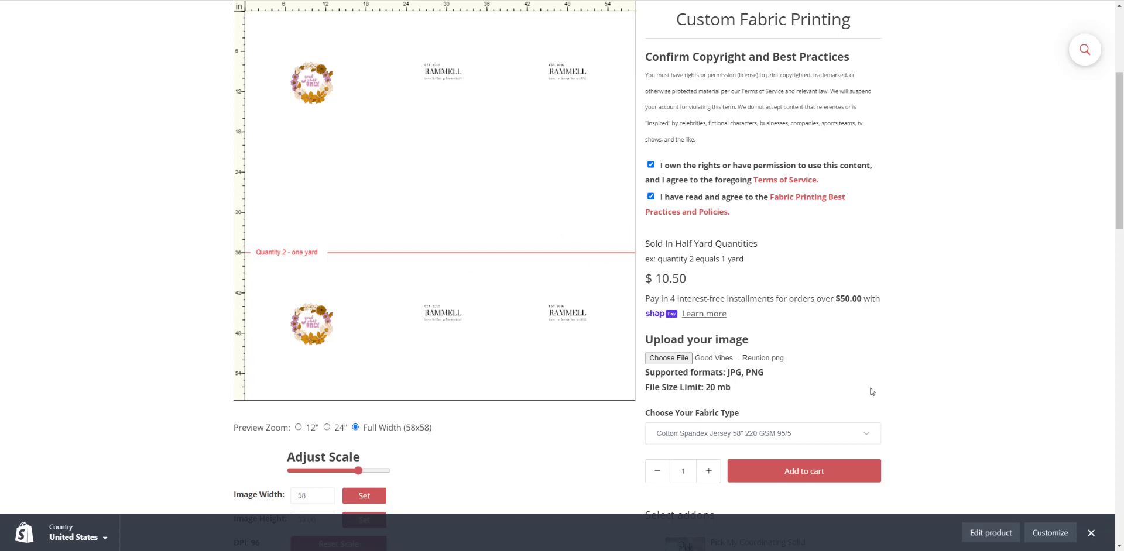
- Look through the base fabrics offered for the custom print
scroll(856, 376, "down", 1)
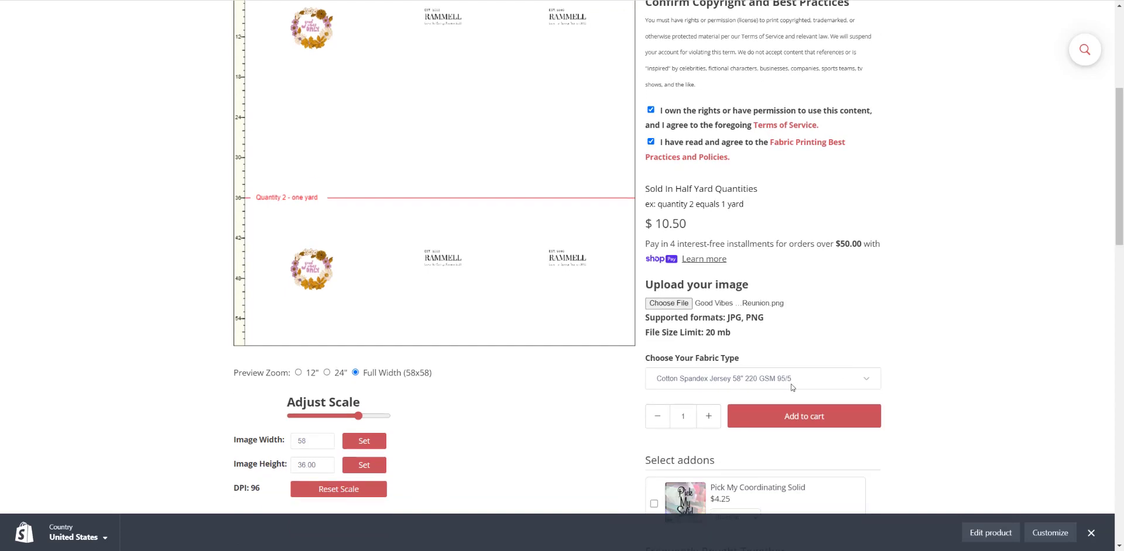
left_click(790, 382)
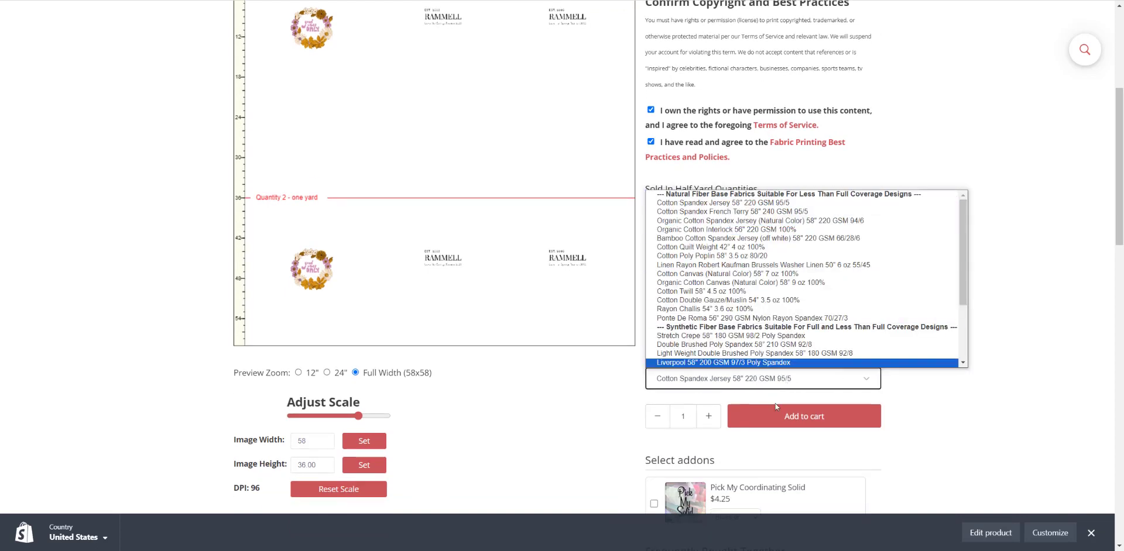
left_click(592, 407)
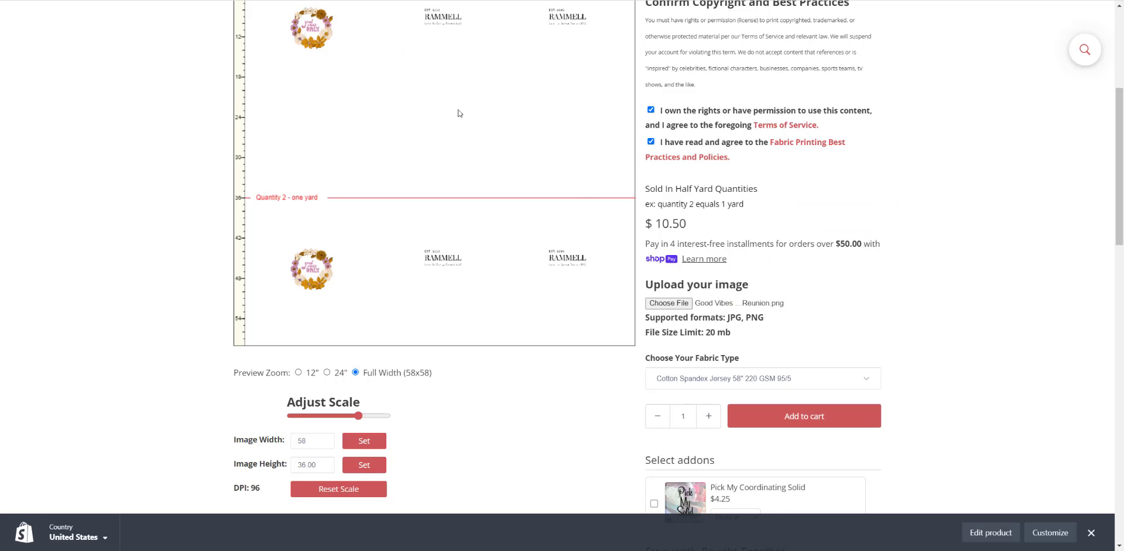
- Set the custom fabric print's quantity to 2 and add it to the cart
left_click(708, 416)
left_click(791, 420)
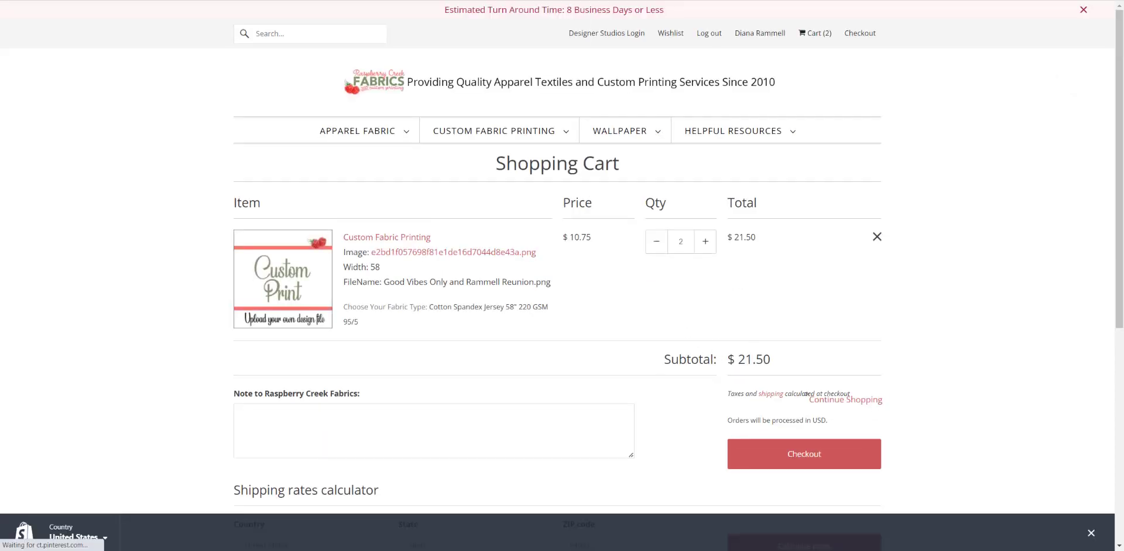
- Open the blog post "Create Your Own Custom T-Shirt Panels In Canva" and examine its template links and instructions
mouse_move(757, 136)
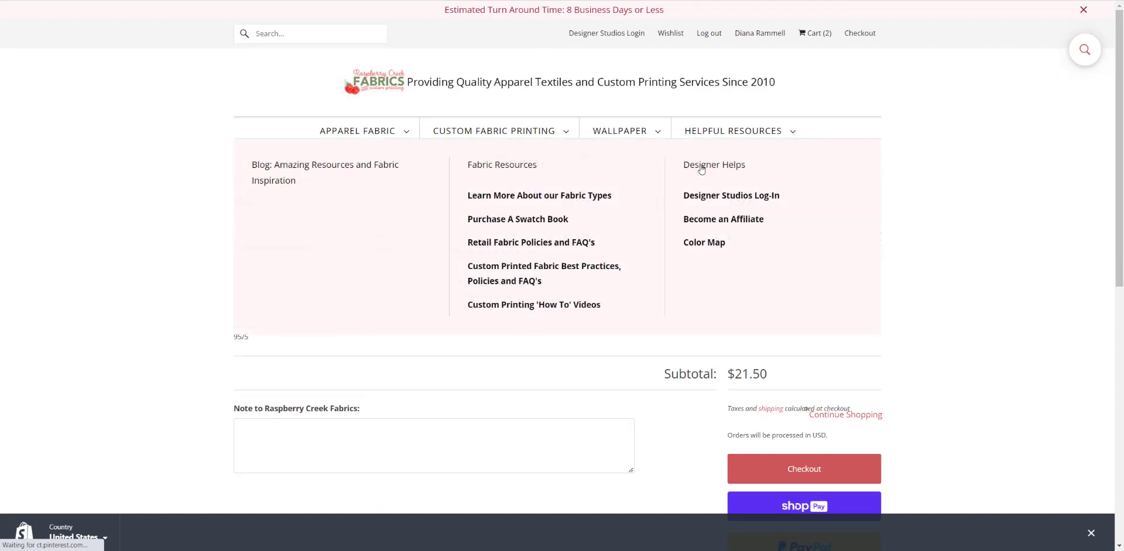
left_click(331, 172)
left_click(273, 394)
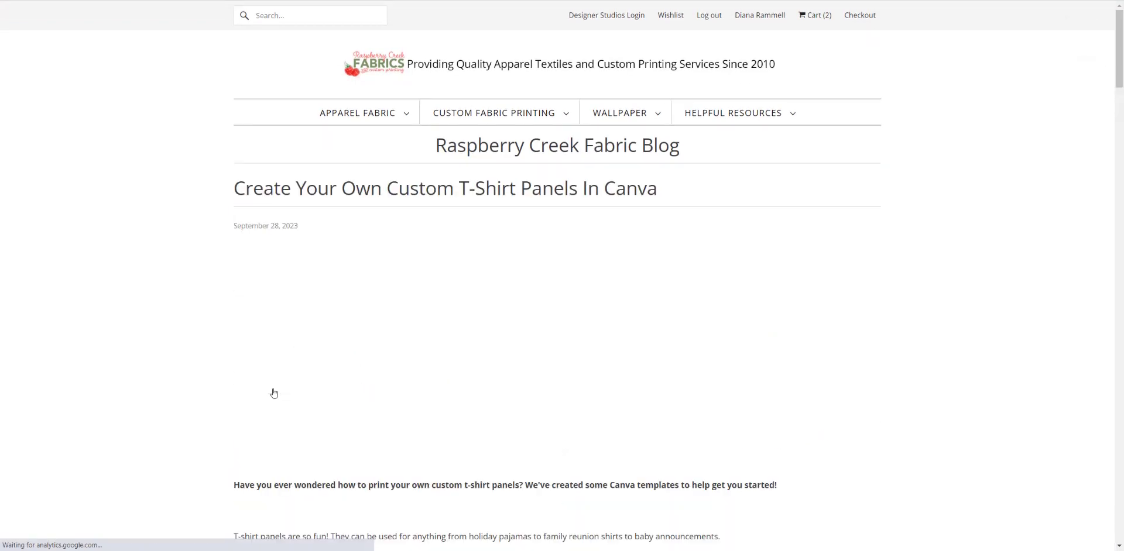
scroll(212, 369, "down", 9)
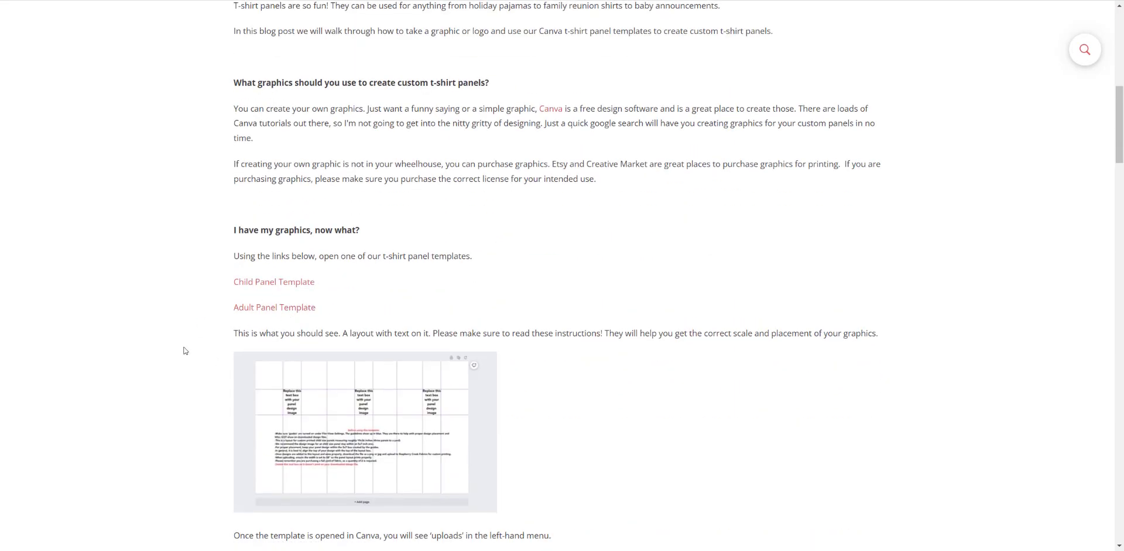
scroll(185, 350, "down", 10)
scroll(185, 351, "down", 3)
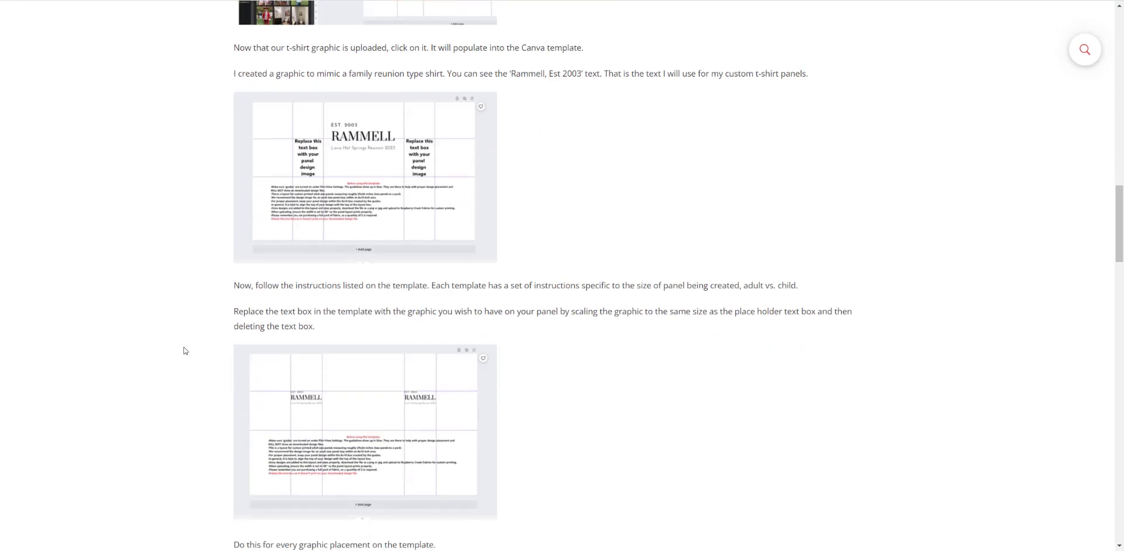
scroll(200, 364, "up", 5)
scroll(202, 365, "up", 8)
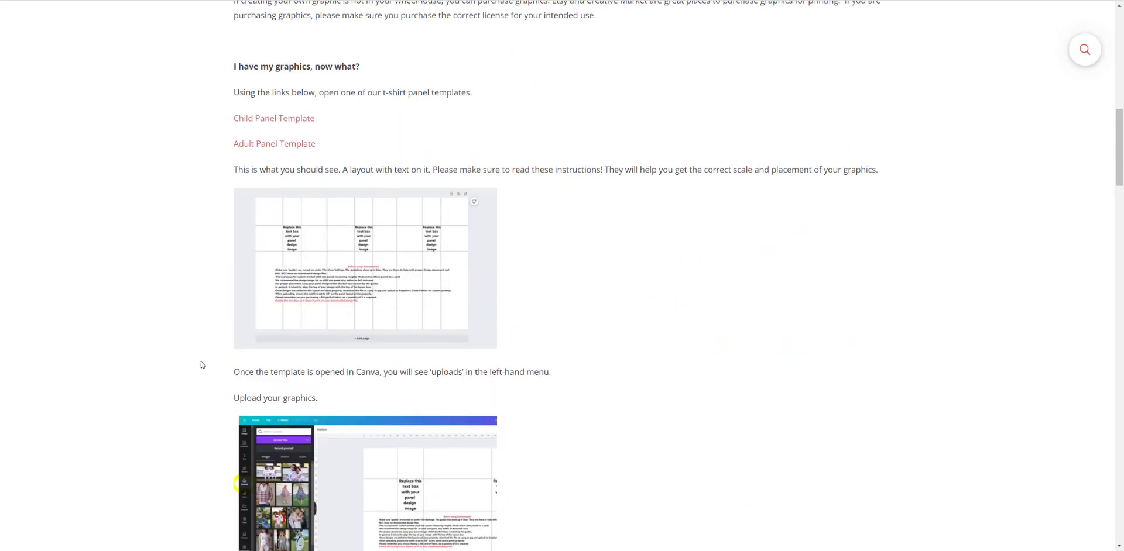